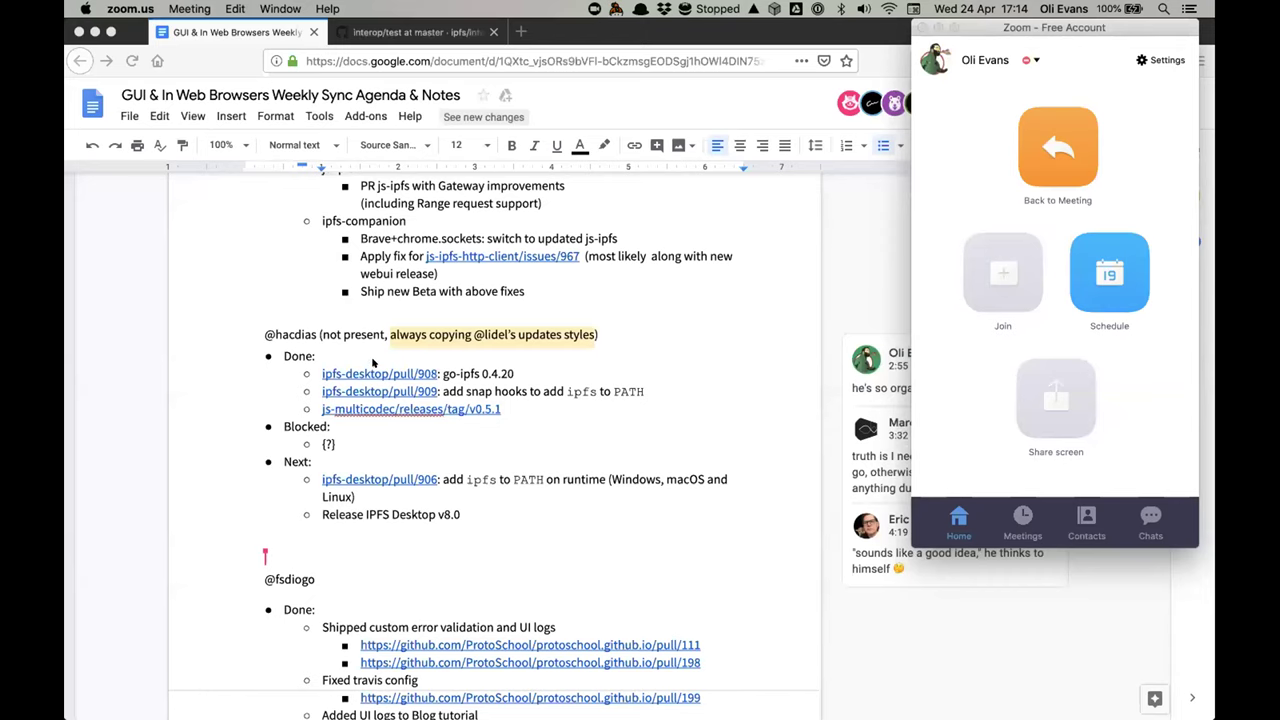
# Bring the Firefox window with the Weekly Sync Agenda & Notes to the front, leaving Zoom behind.
pyautogui.press('super+Tab')
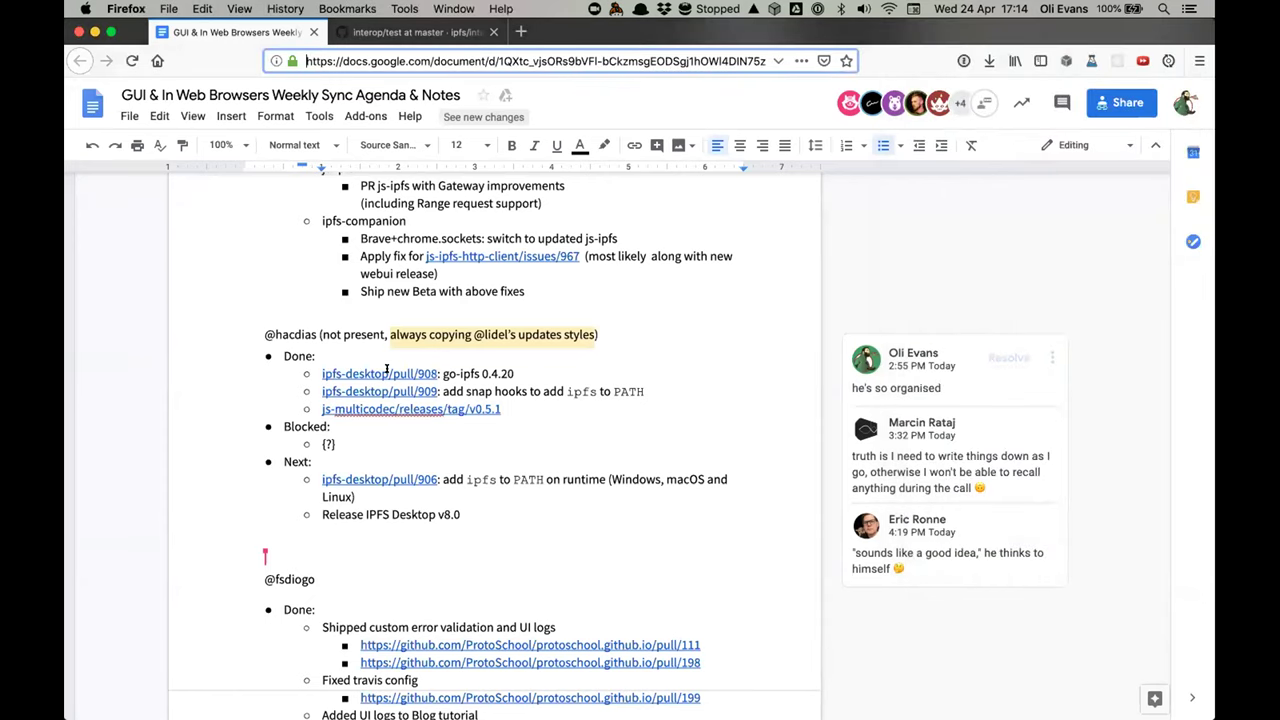
# Open the js-multicodec link's real target, interface-ipfs-core issue 404, in a new tab and view it.
pyautogui.scroll(-1, 430, 368)
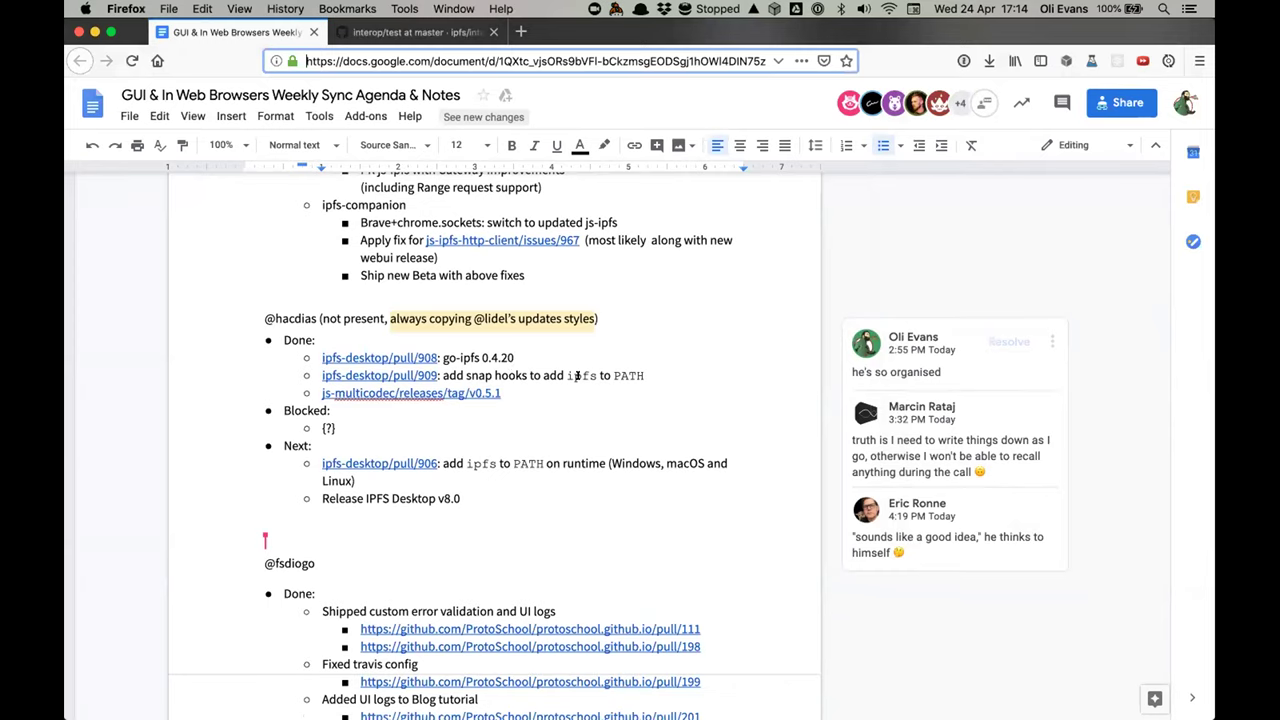
pyautogui.scroll(-1, 460, 374)
pyautogui.click(437, 381)
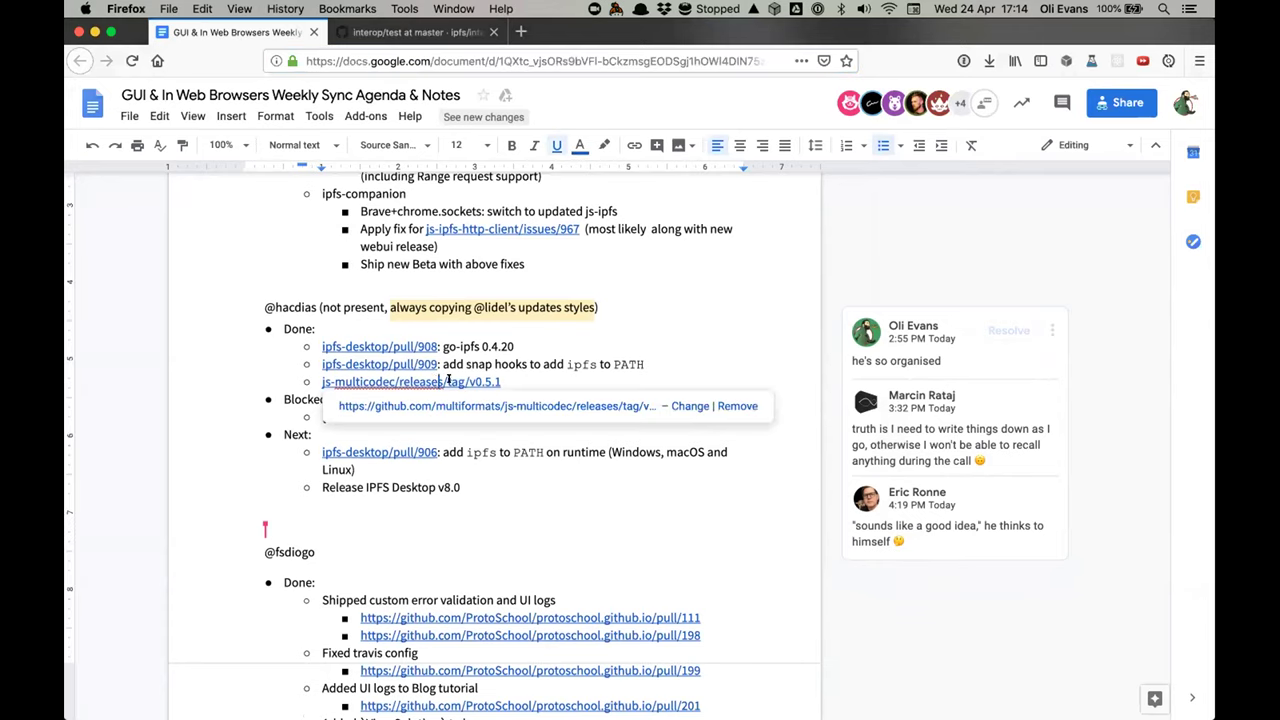
pyautogui.click(531, 377)
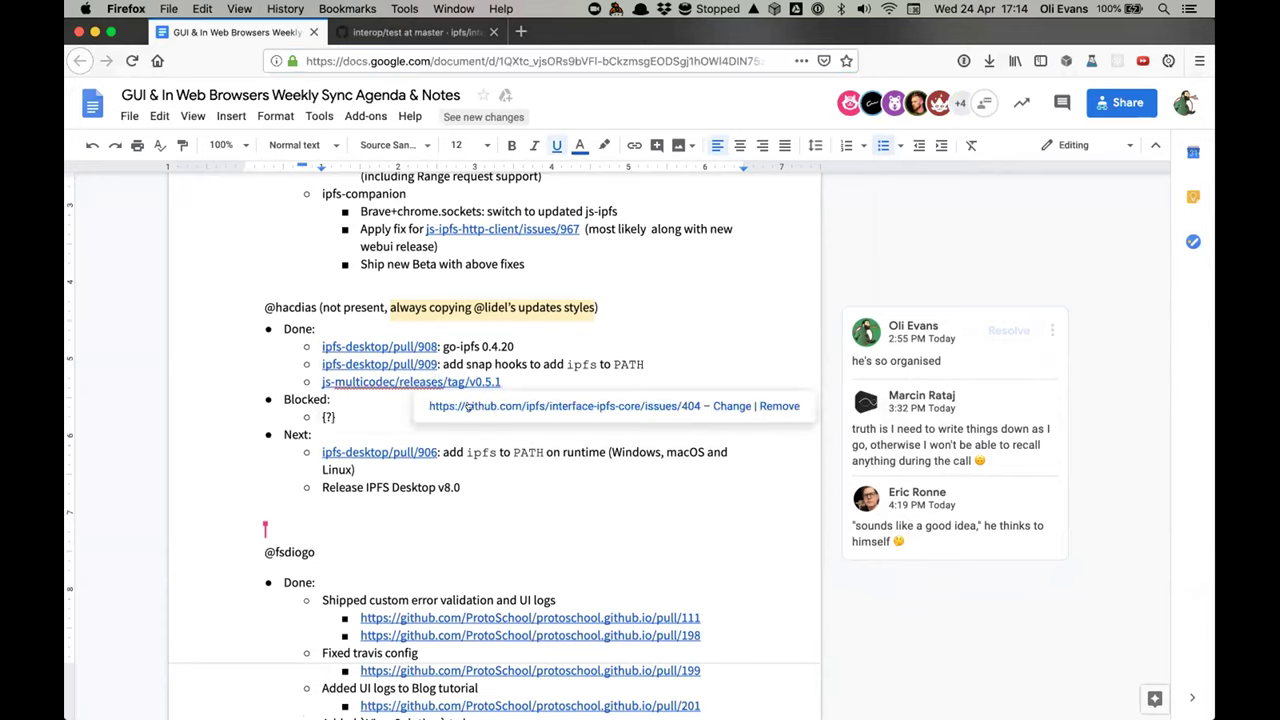
pyautogui.click(565, 406)
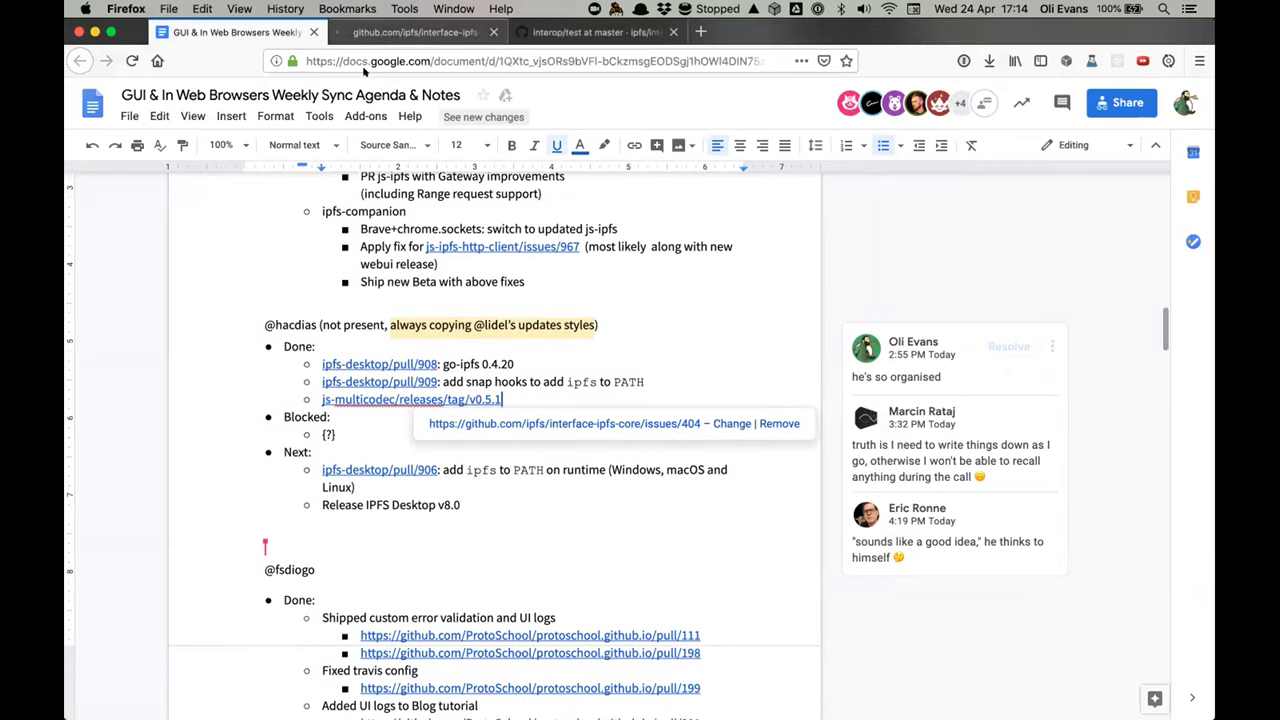
pyautogui.hotkey('ctrl', 'Tab')
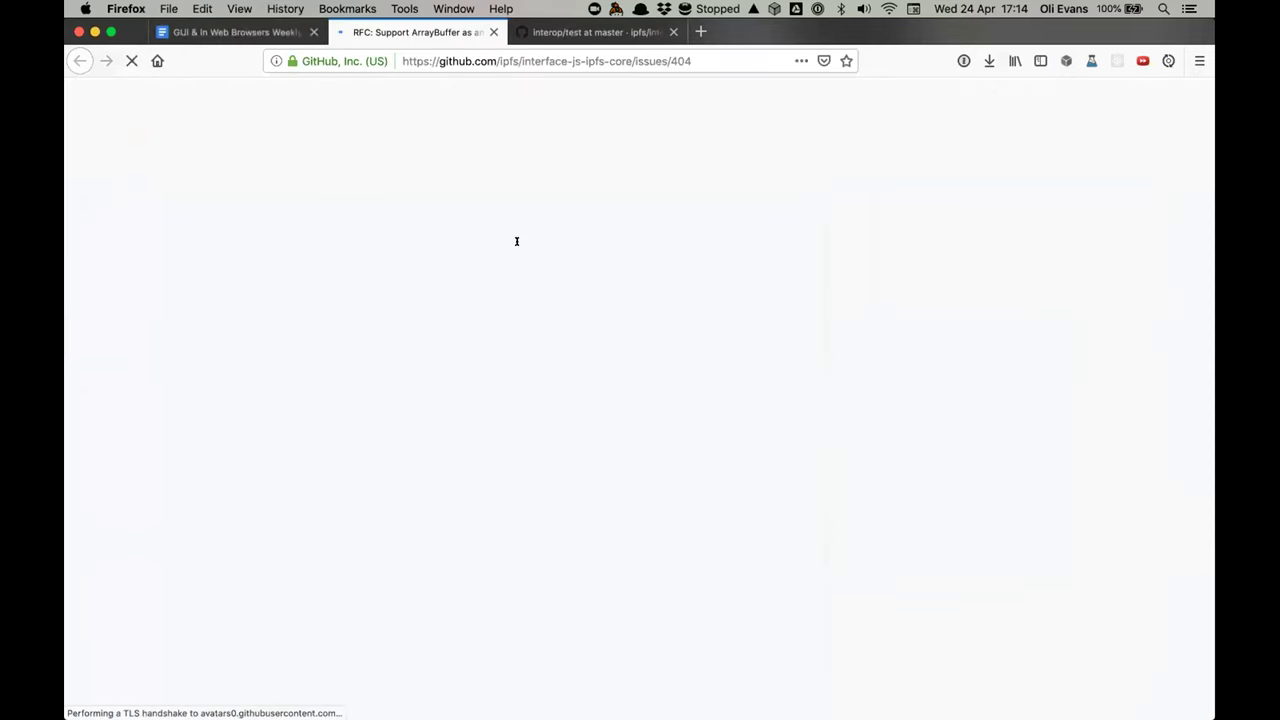
# Read GitHub issue #404 on ArrayBuffer support, then return to the sync notes document.
pyautogui.scroll(-1, 600, 260)
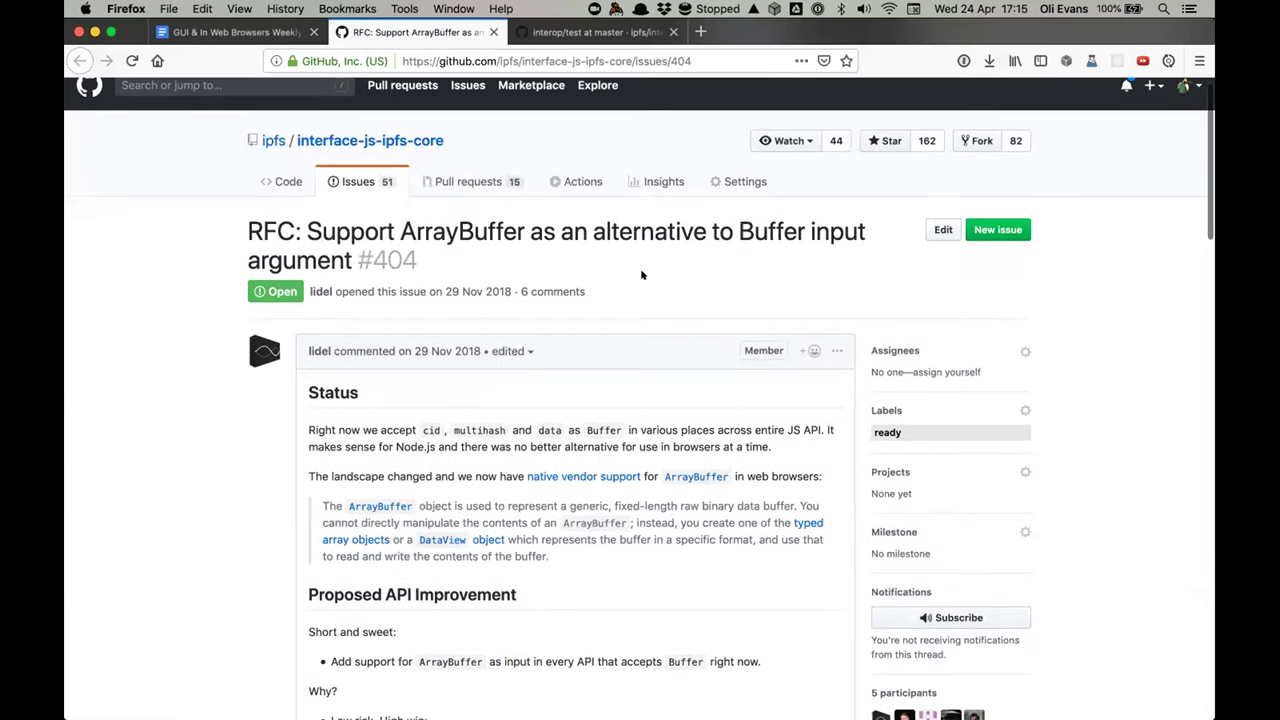
pyautogui.scroll(-1, 642, 275)
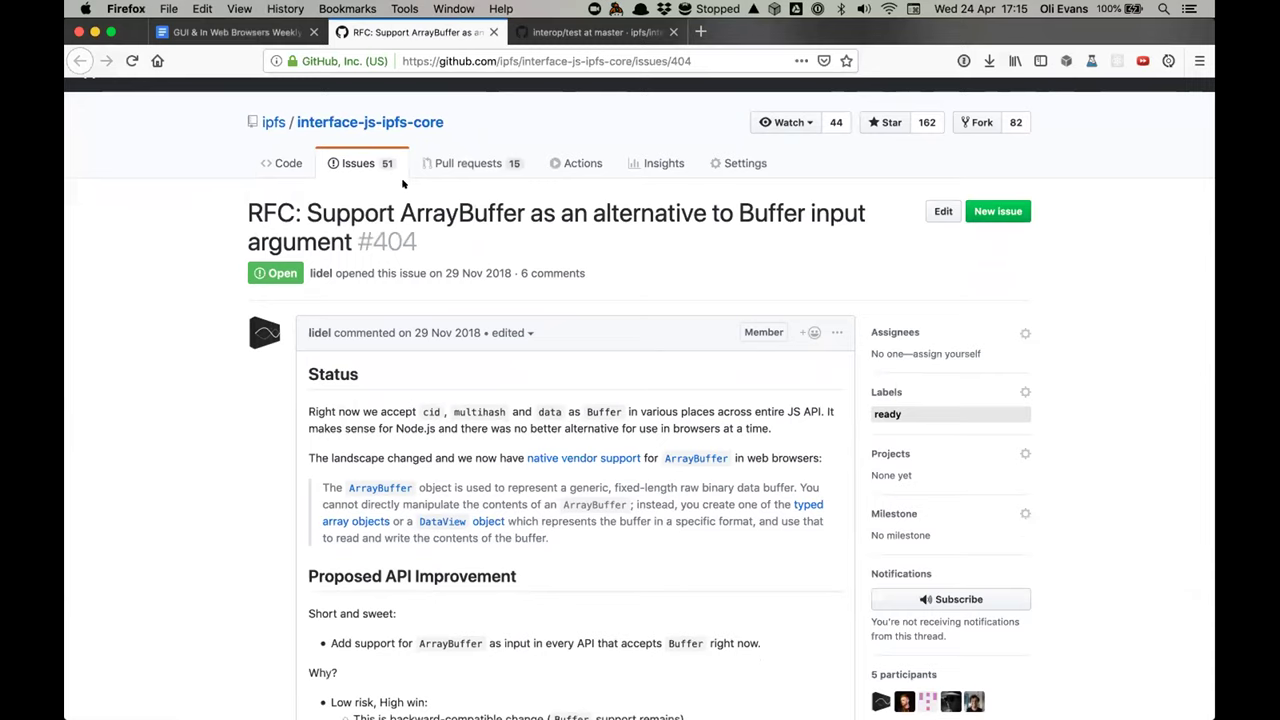
pyautogui.click(238, 32)
pyautogui.scroll(-2, 420, 327)
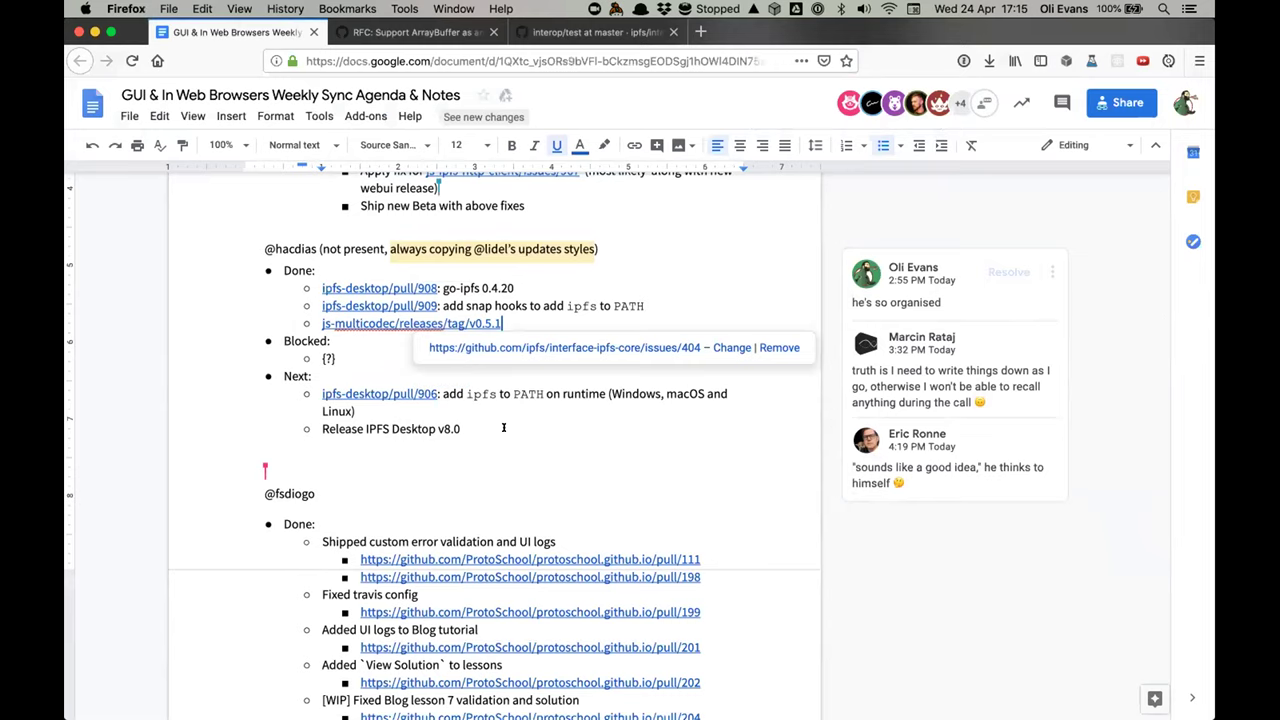
# Change 'v8.0' to 'v0.8.0' in the Release IPFS Desktop line of the notes.
pyautogui.scroll(-1, 504, 428)
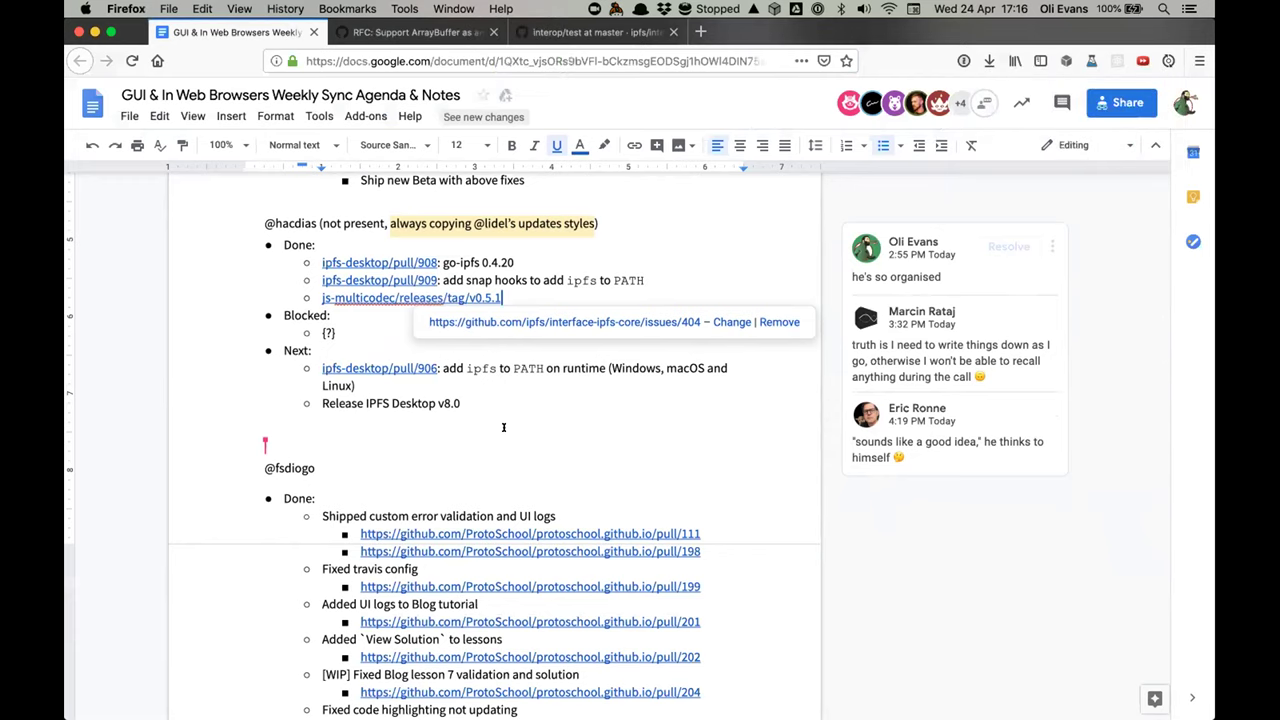
pyautogui.scroll(-1, 504, 427)
pyautogui.scroll(1, 504, 427)
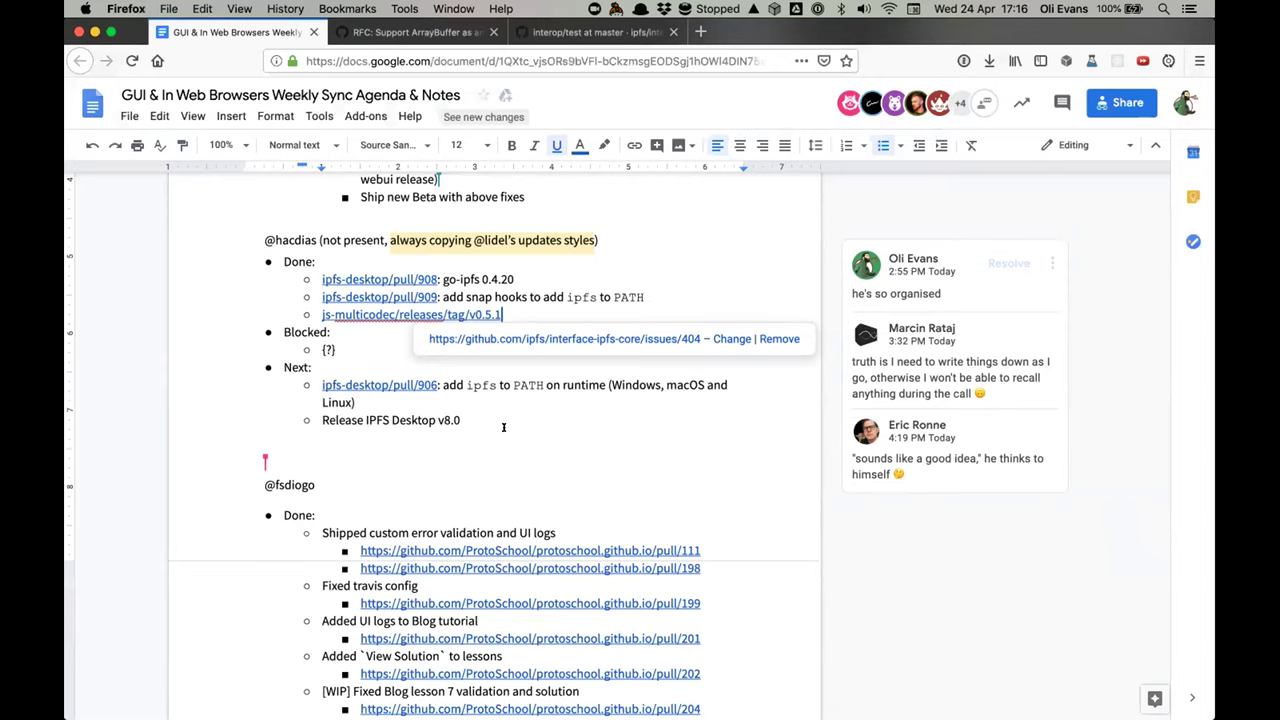
pyautogui.click(438, 419)
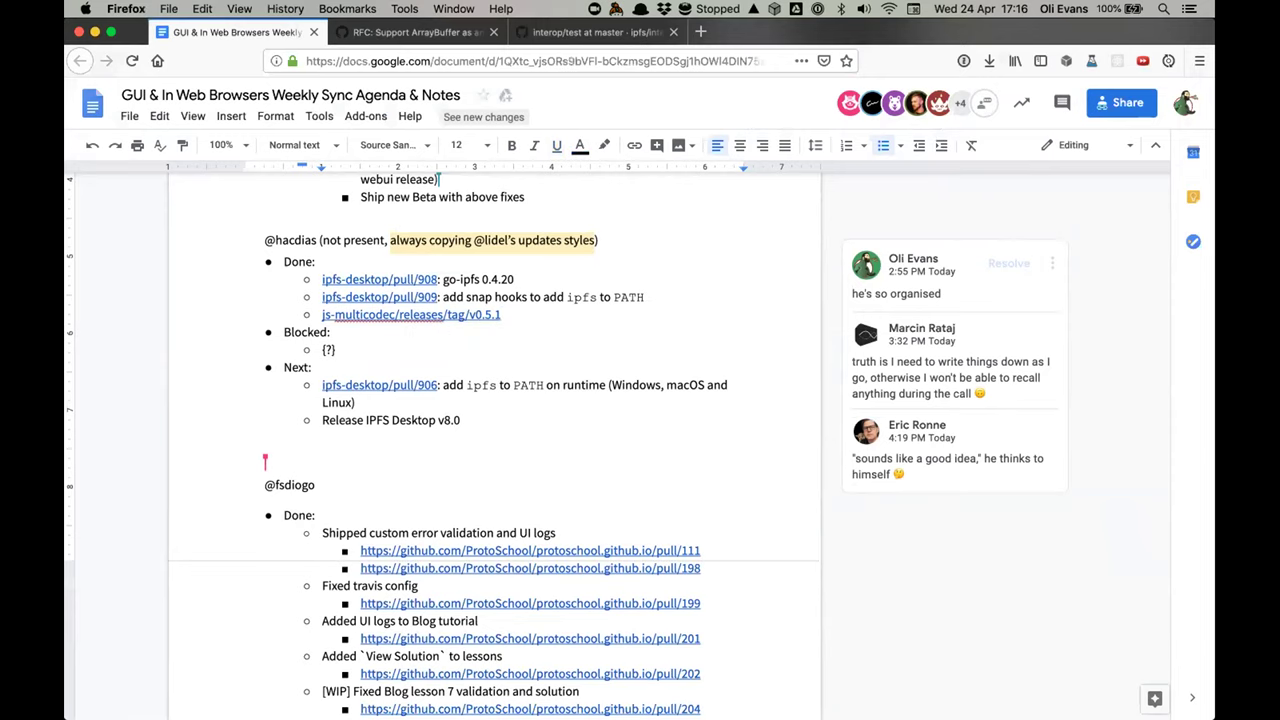
pyautogui.write('0.')
pyautogui.click(470, 420)
pyautogui.scroll(-1, 364, 433)
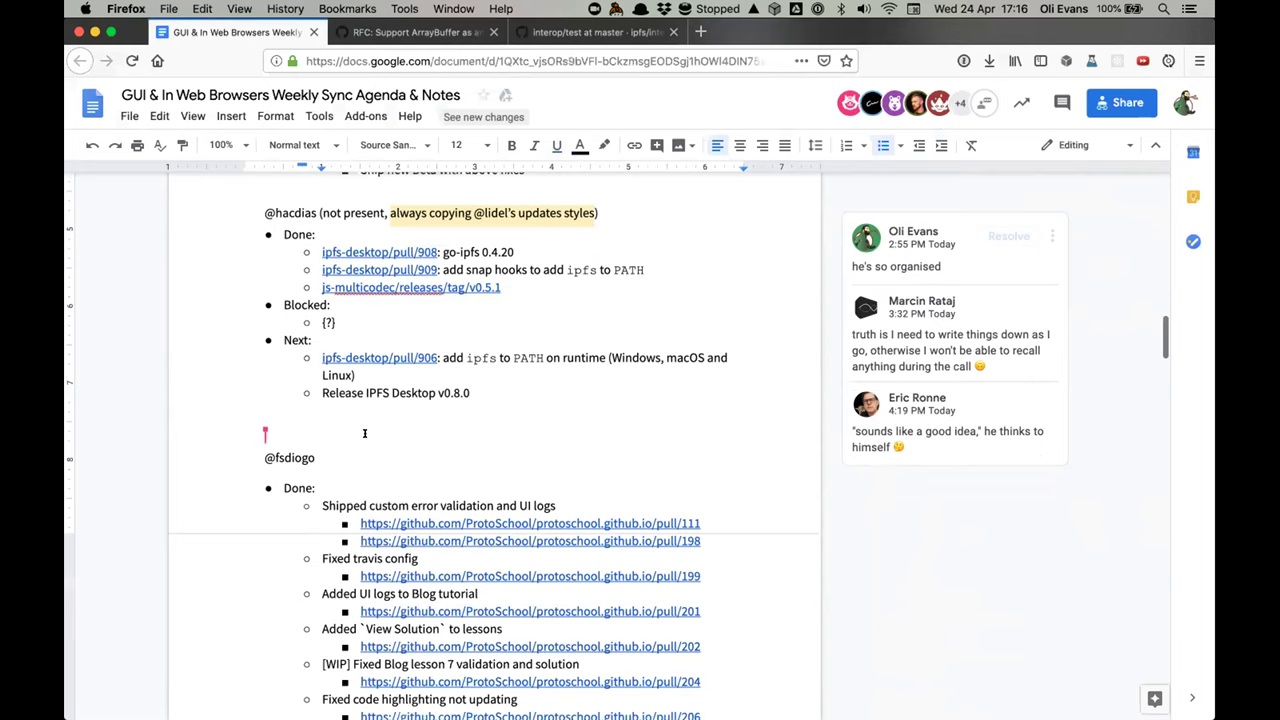
pyautogui.scroll(-3, 364, 433)
pyautogui.scroll(-1, 364, 433)
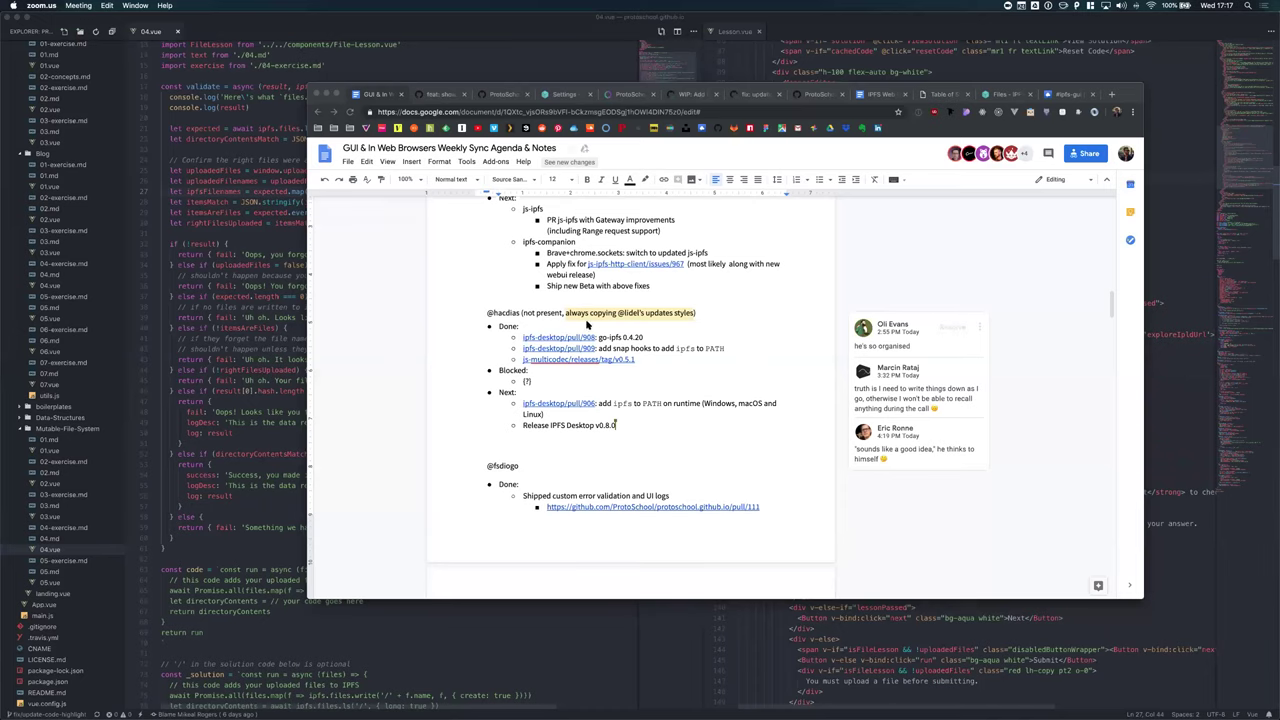
# Focus the notes browser window and switch to the ProtoSchool protoschool.github.io GitHub tab.
pyautogui.scroll(-3, 588, 322)
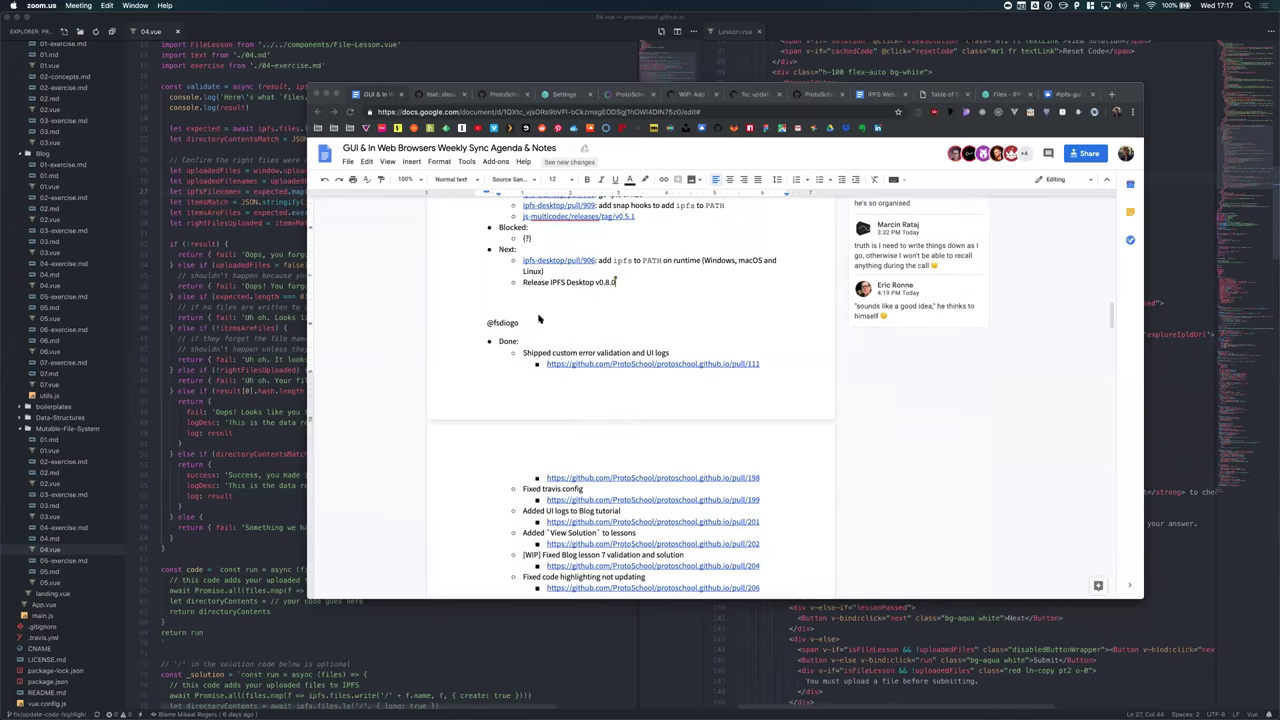
pyautogui.click(538, 316)
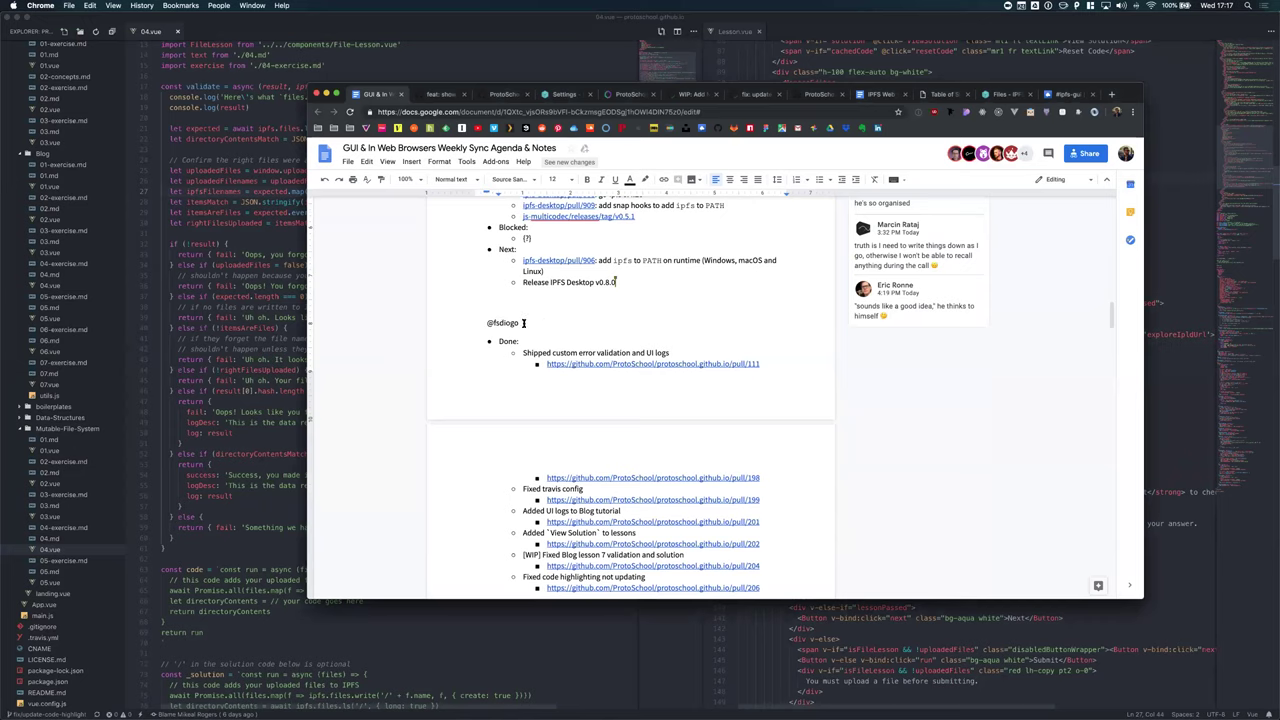
pyautogui.scroll(-1, 523, 322)
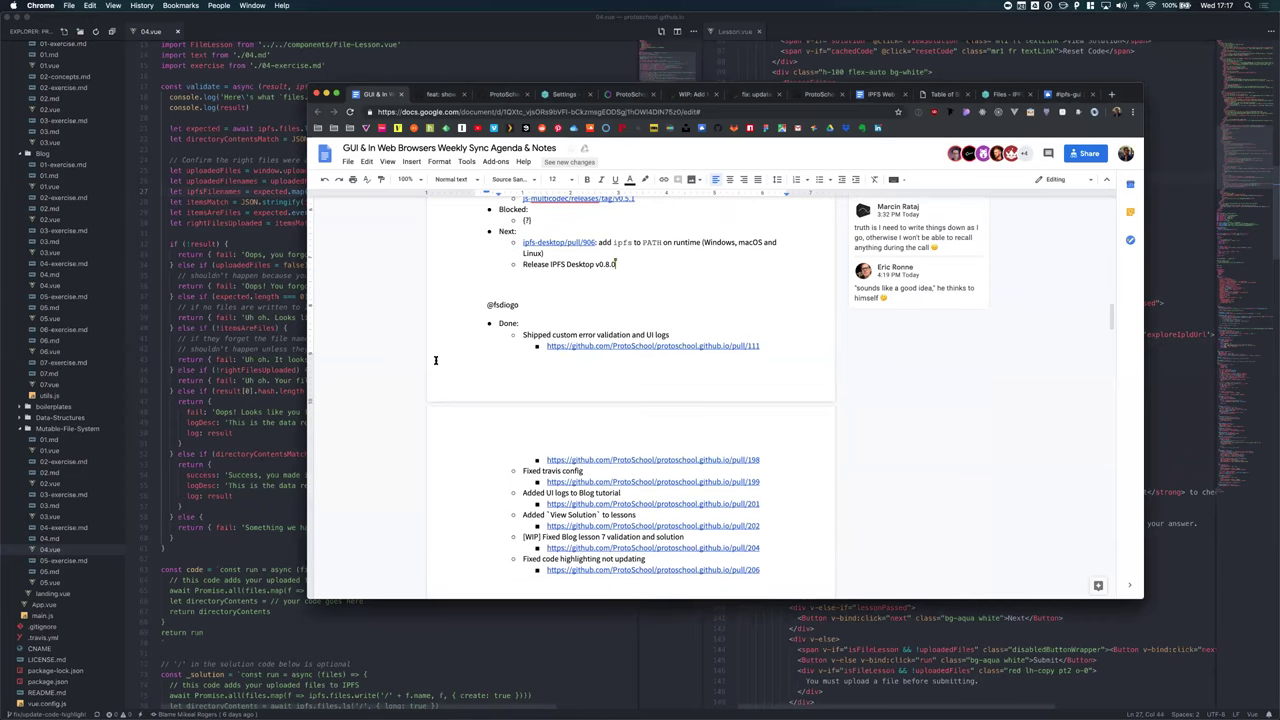
pyautogui.scroll(-2, 437, 358)
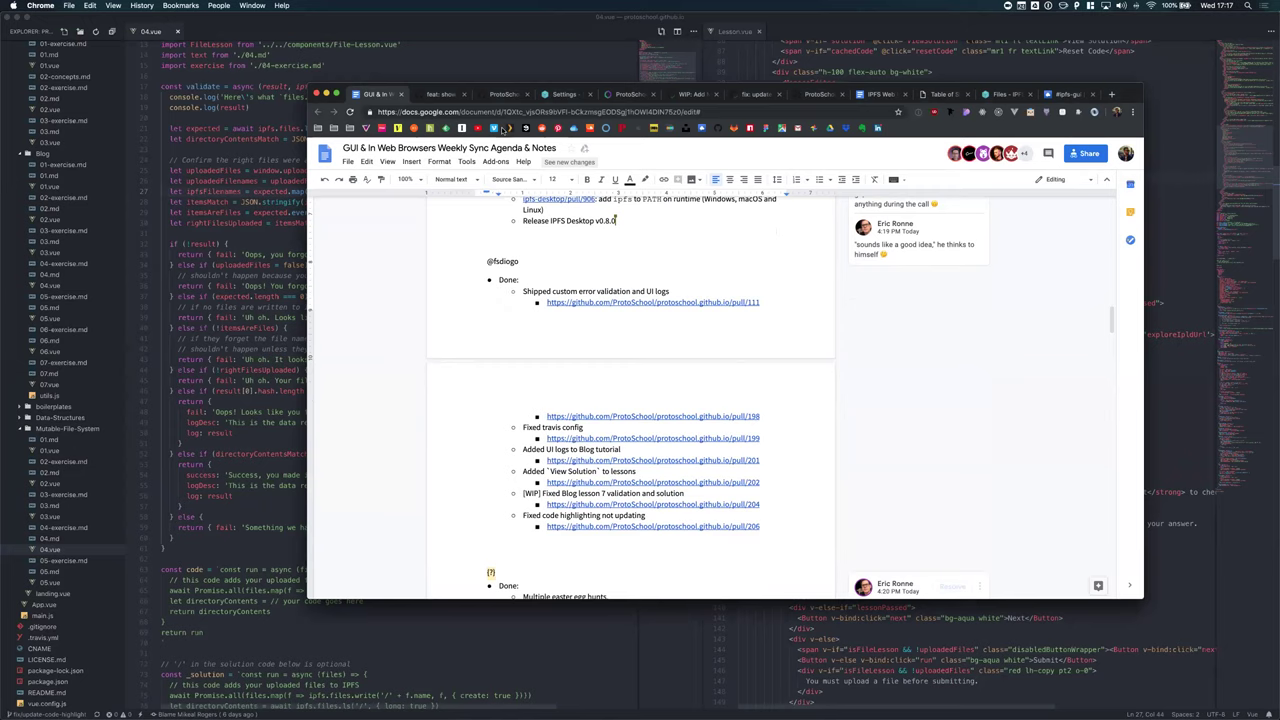
pyautogui.click(510, 94)
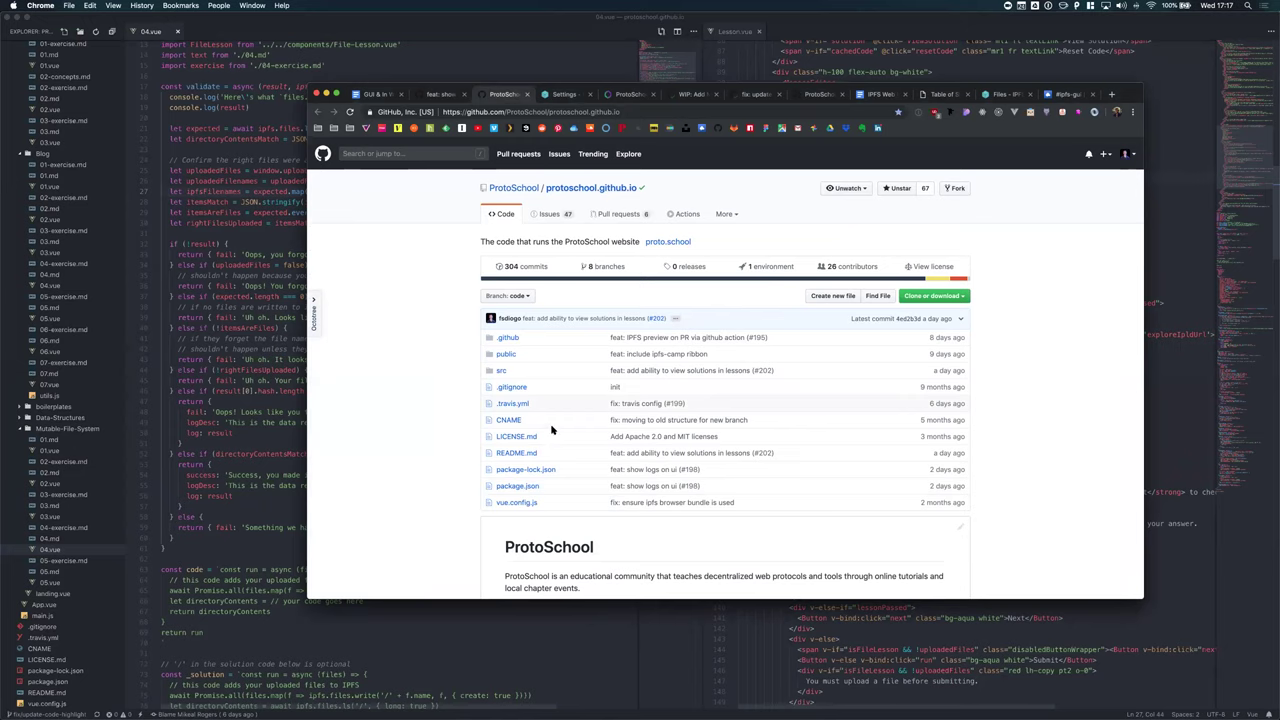
# Read the README's Vue file, solution and validate sections, then return to the sync notes.
pyautogui.scroll(-10, 500, 415)
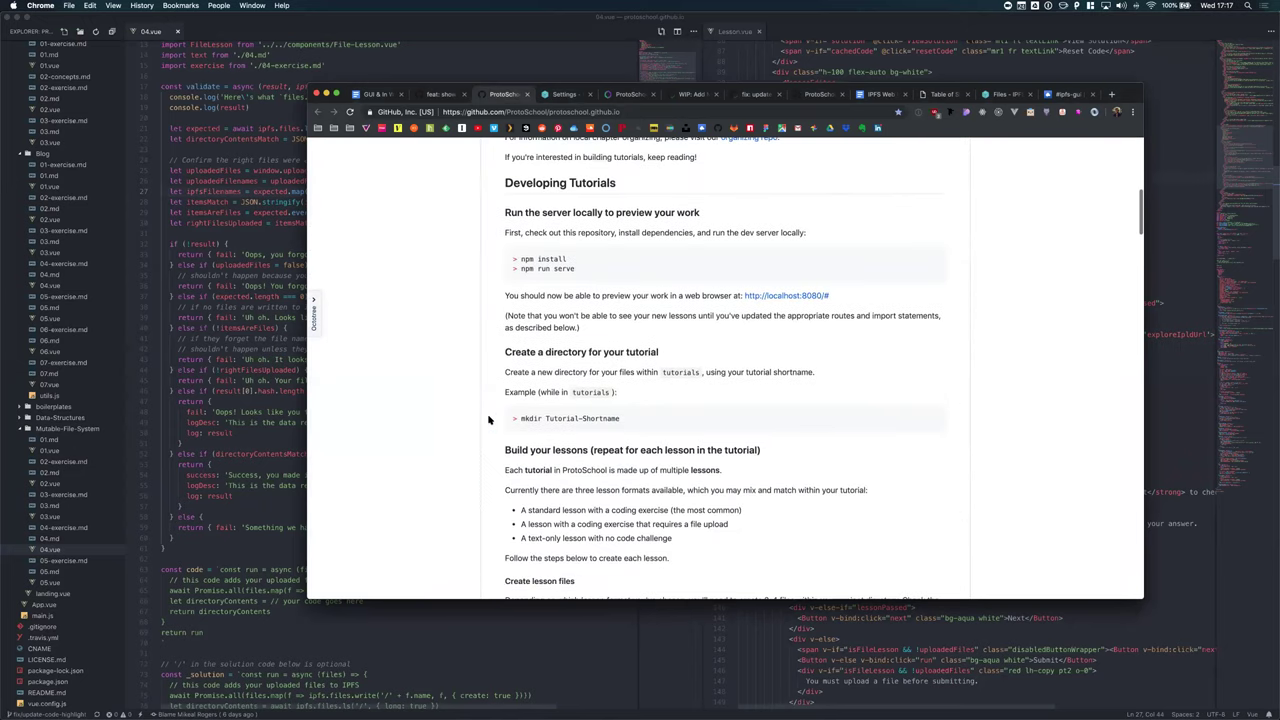
pyautogui.scroll(-4, 489, 420)
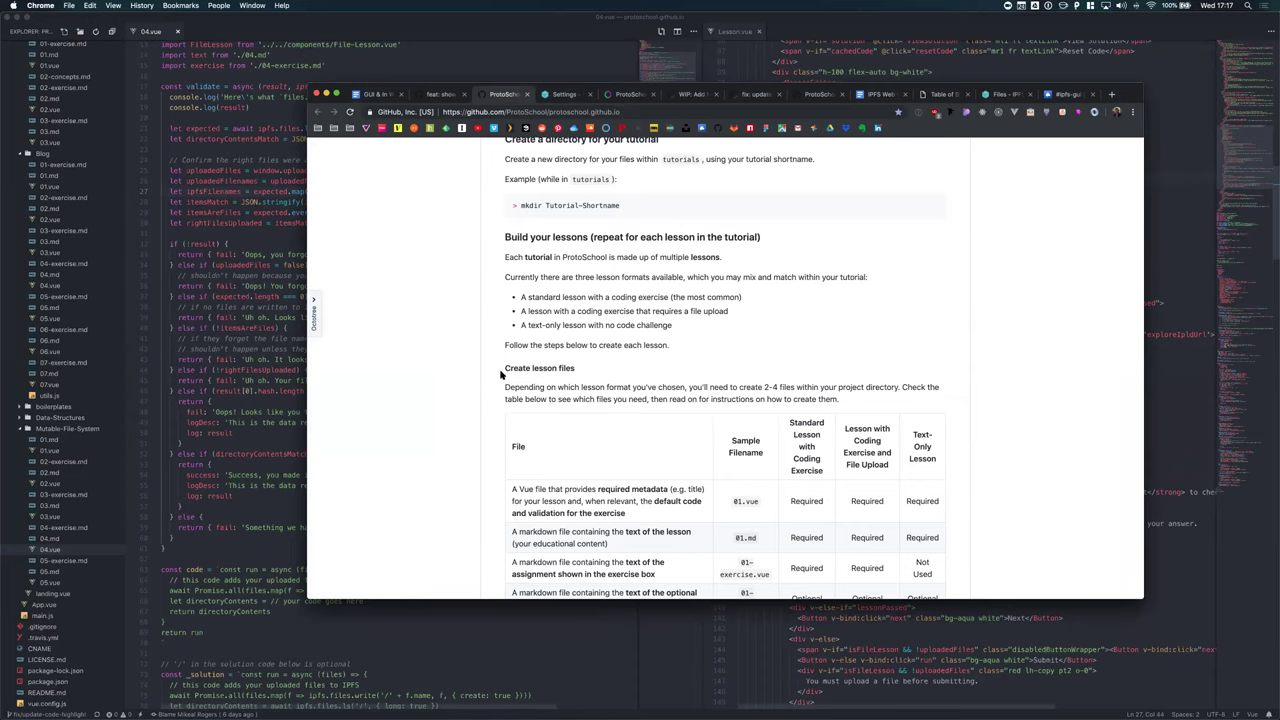
pyautogui.scroll(-5, 497, 377)
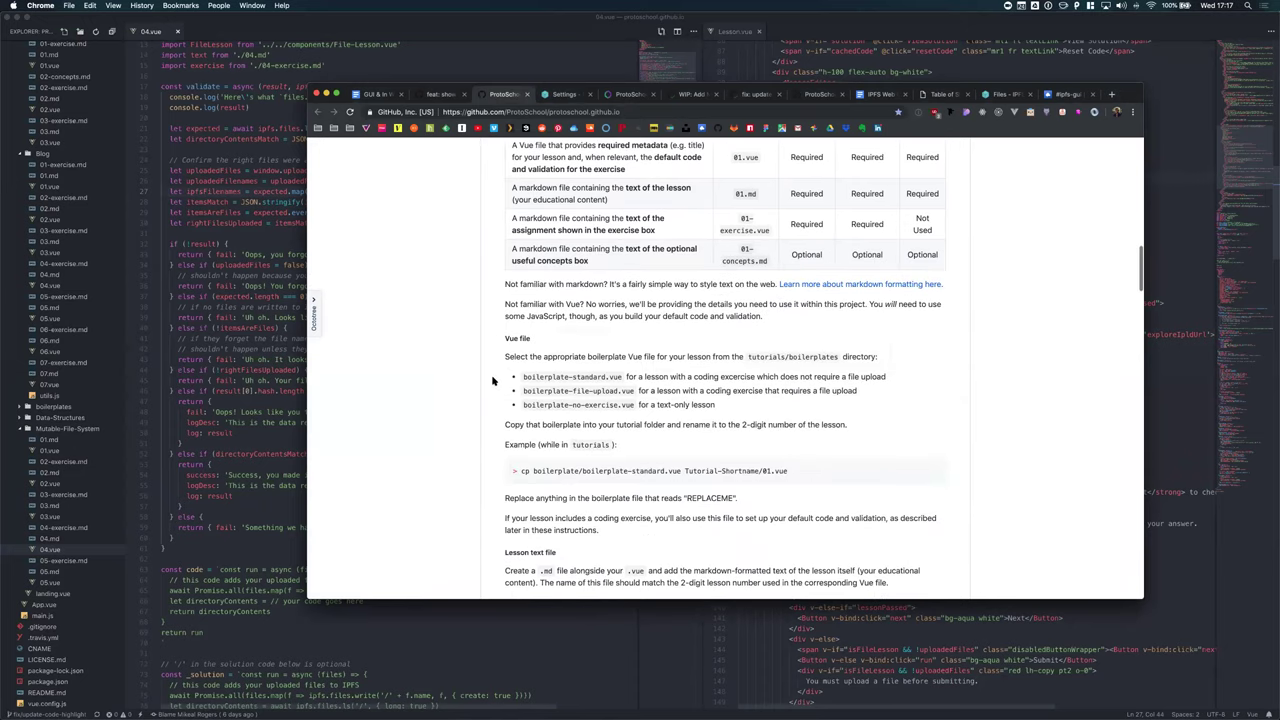
pyautogui.scroll(-10, 492, 380)
pyautogui.scroll(-1, 492, 380)
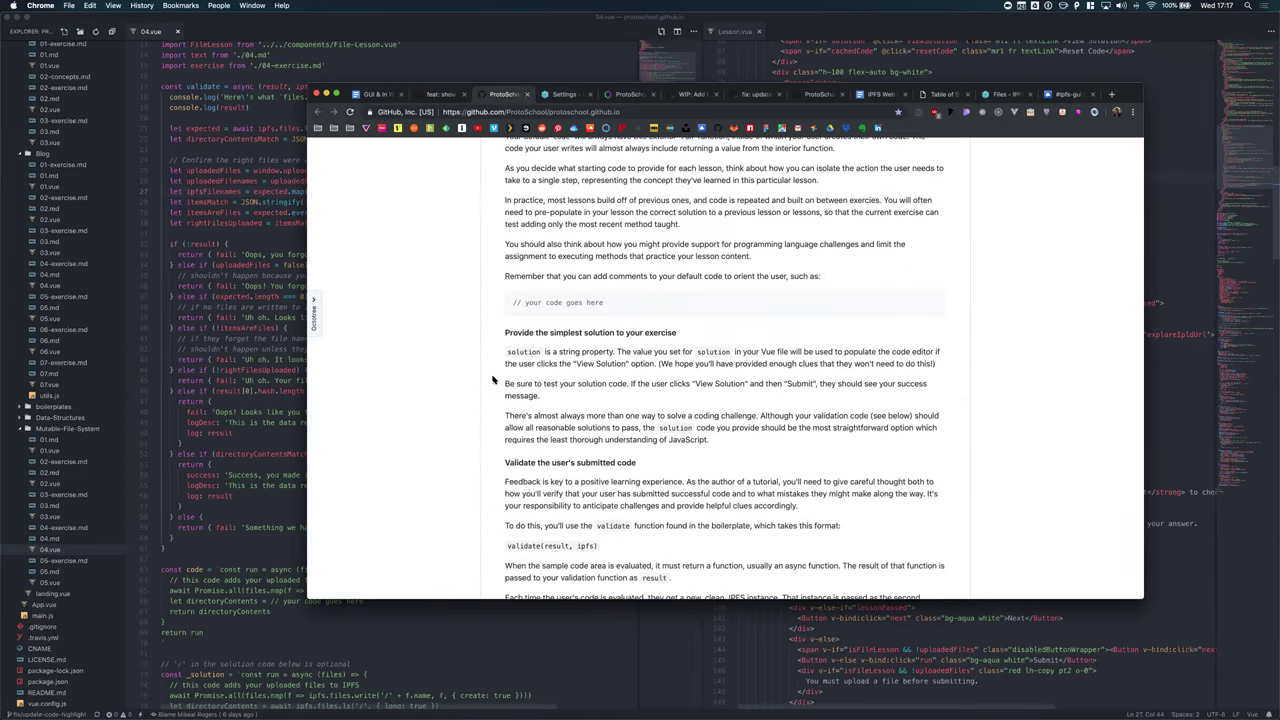
pyautogui.scroll(-9, 495, 381)
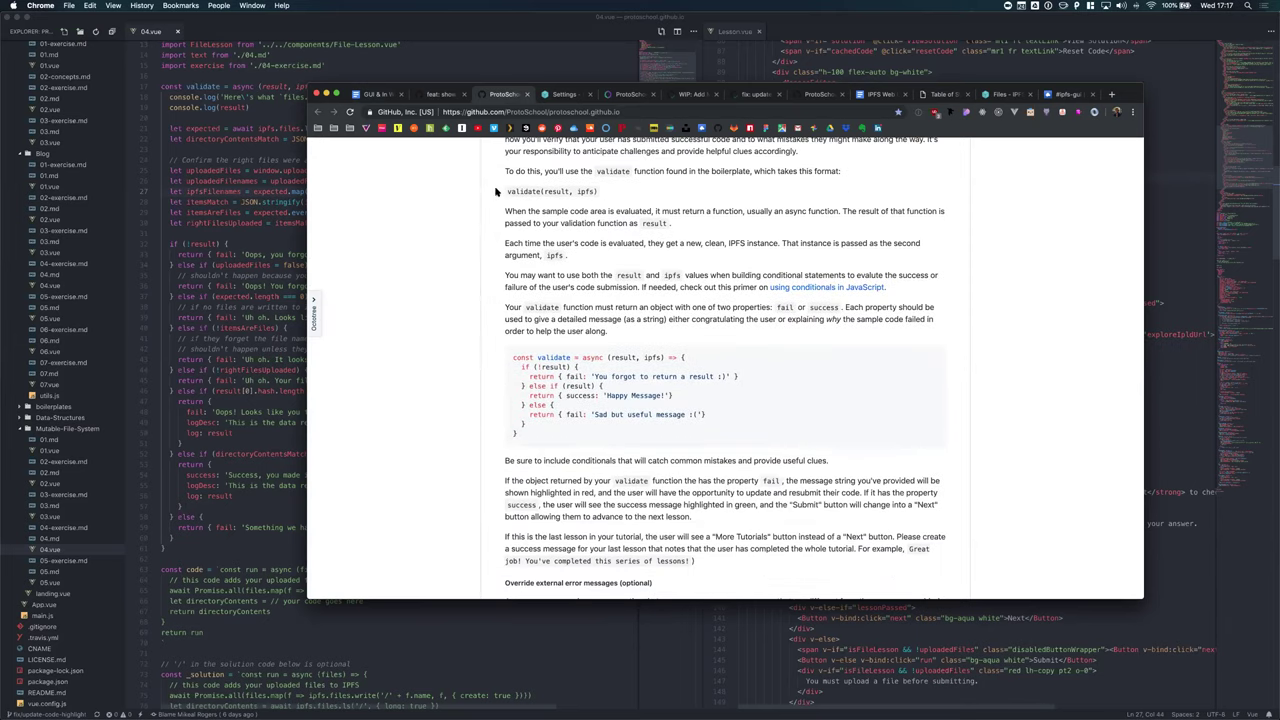
pyautogui.click(377, 94)
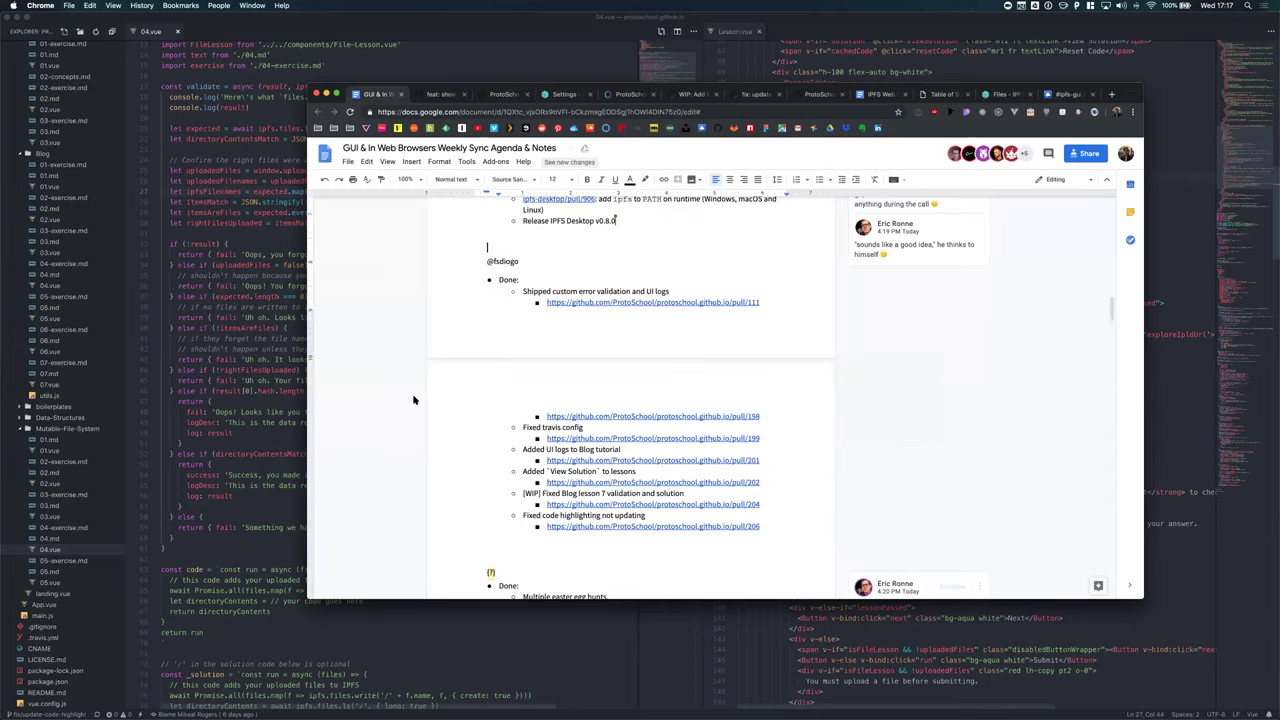
# Open proto.school in a new browser tab by entering 'proto' in the address bar.
pyautogui.scroll(-2, 414, 400)
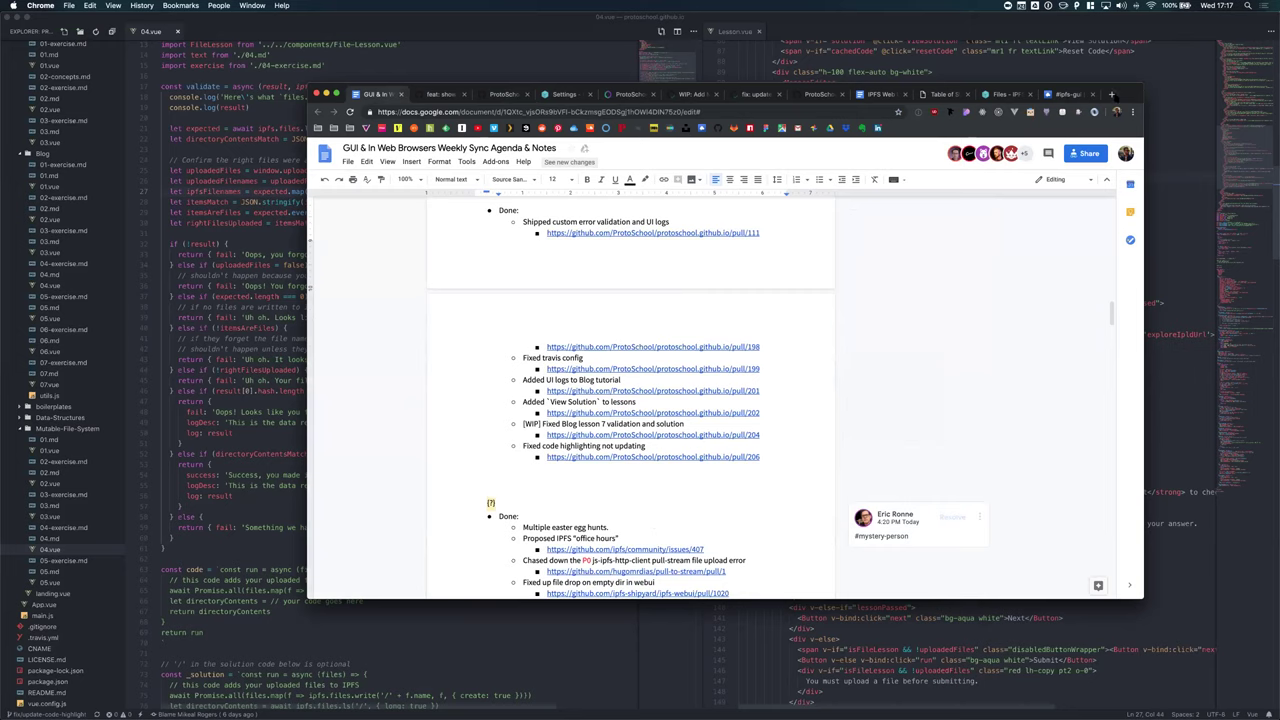
pyautogui.click(1111, 95)
pyautogui.write('proto')
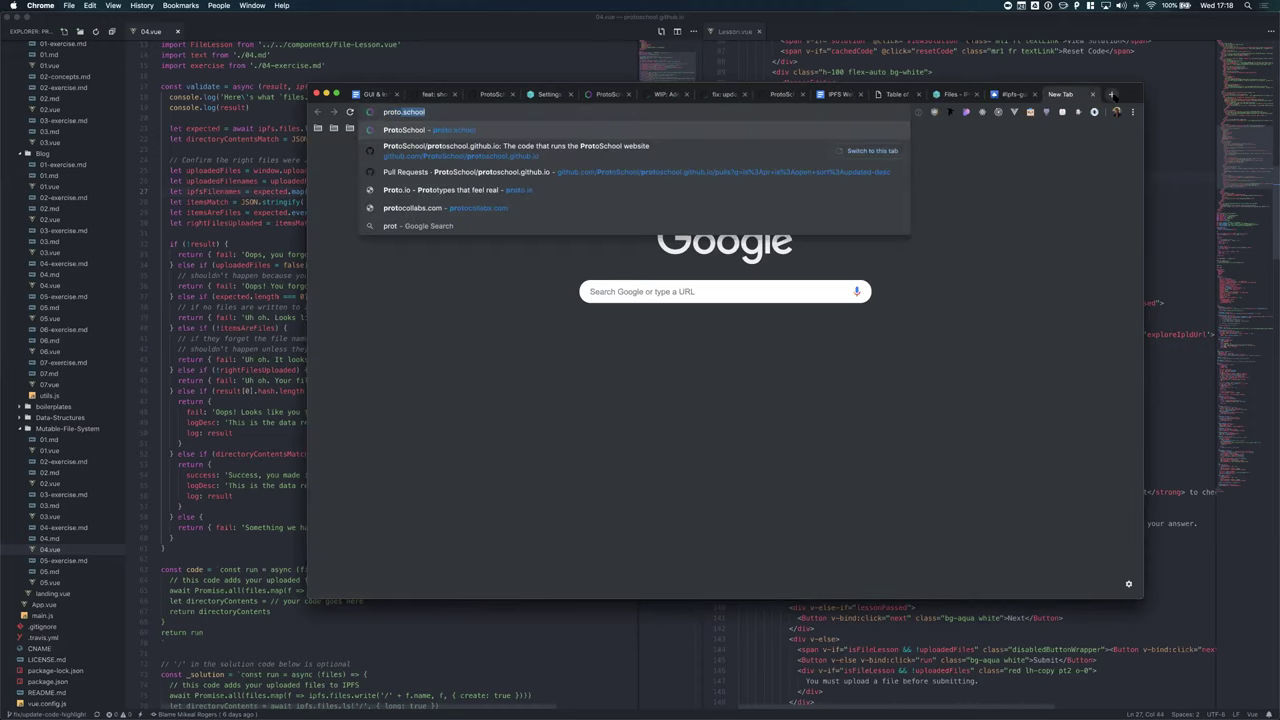
pyautogui.press('Return')
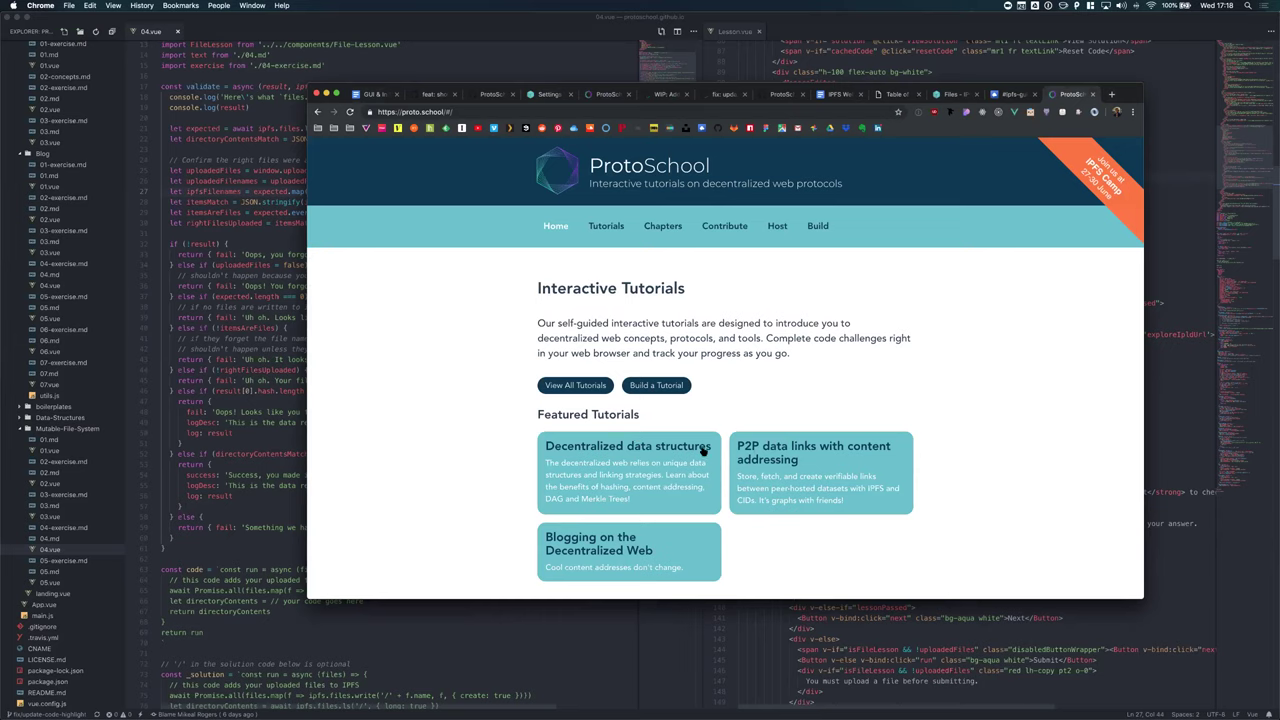
# Open Blogging tutorial lesson 5, 'Add a new tag linked to multiple blog posts'.
pyautogui.click(805, 452)
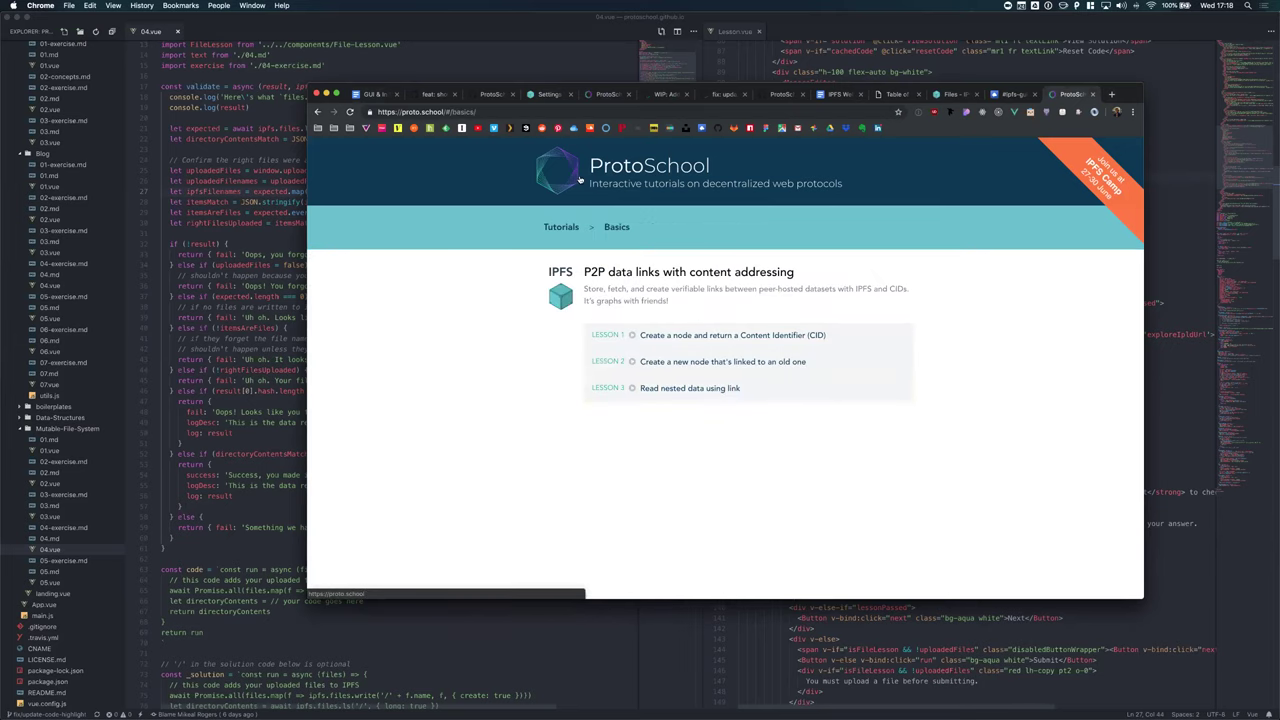
pyautogui.click(579, 229)
pyautogui.scroll(-2, 600, 411)
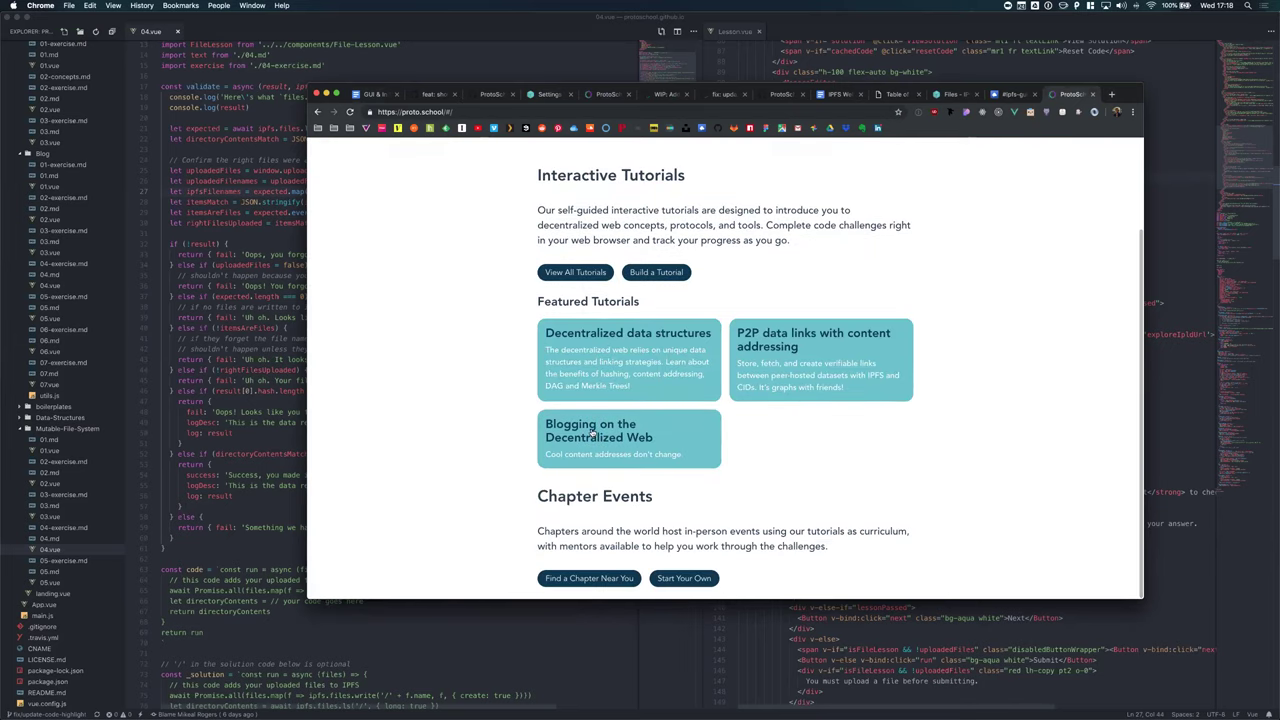
pyautogui.click(592, 432)
pyautogui.click(707, 435)
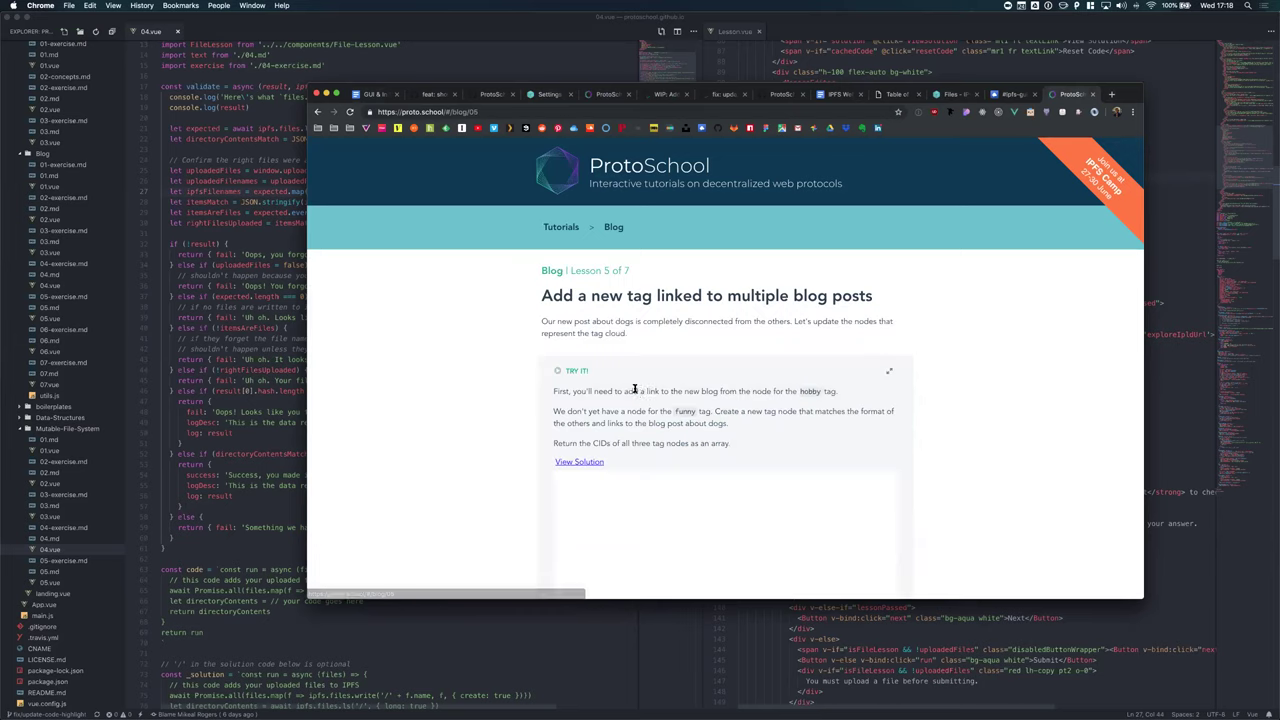
# Look over lesson 5's exercise code, then go to lesson 7, Traverse through all posts.
pyautogui.scroll(-3, 555, 468)
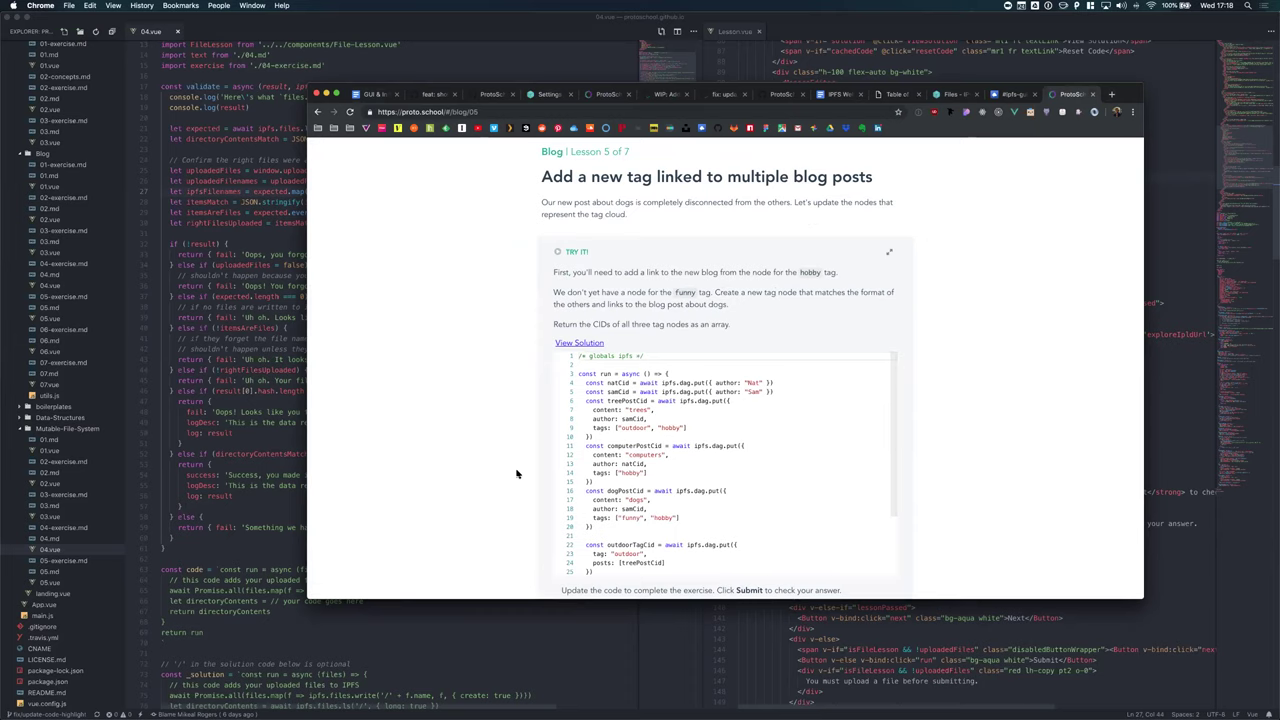
pyautogui.scroll(-1, 665, 462)
pyautogui.scroll(4, 523, 408)
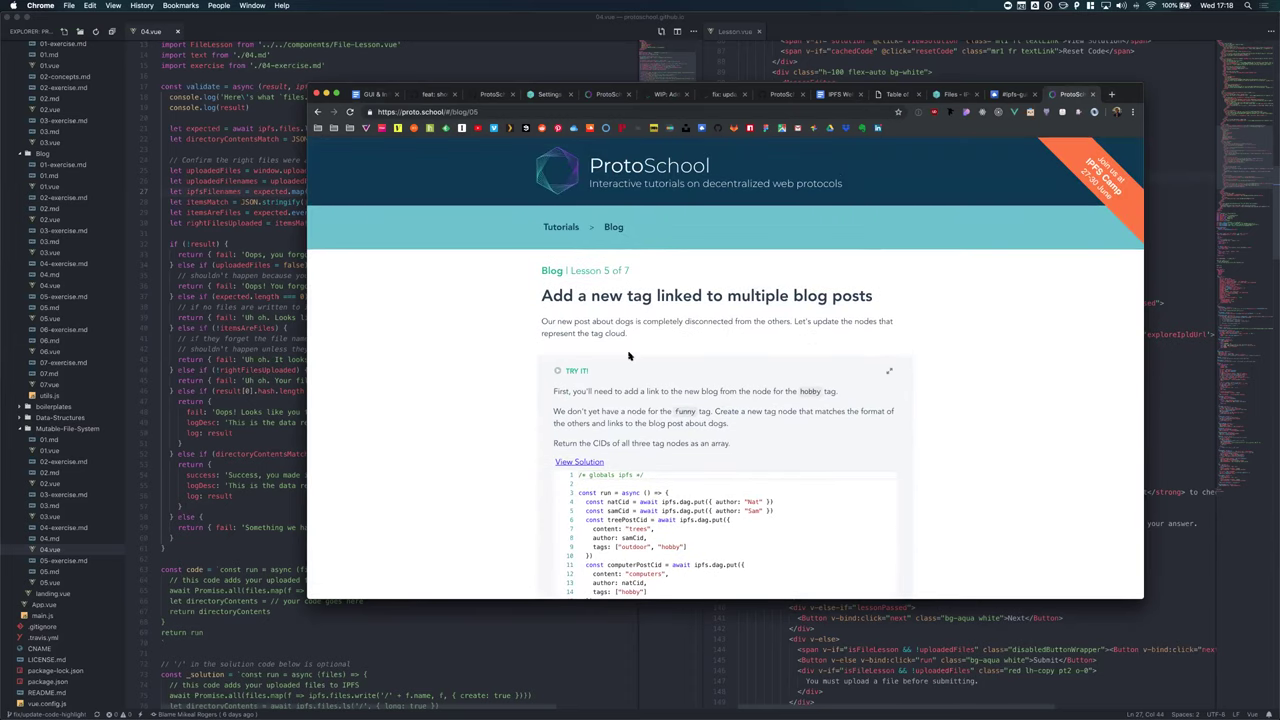
pyautogui.scroll(-1, 628, 352)
pyautogui.scroll(-5, 628, 352)
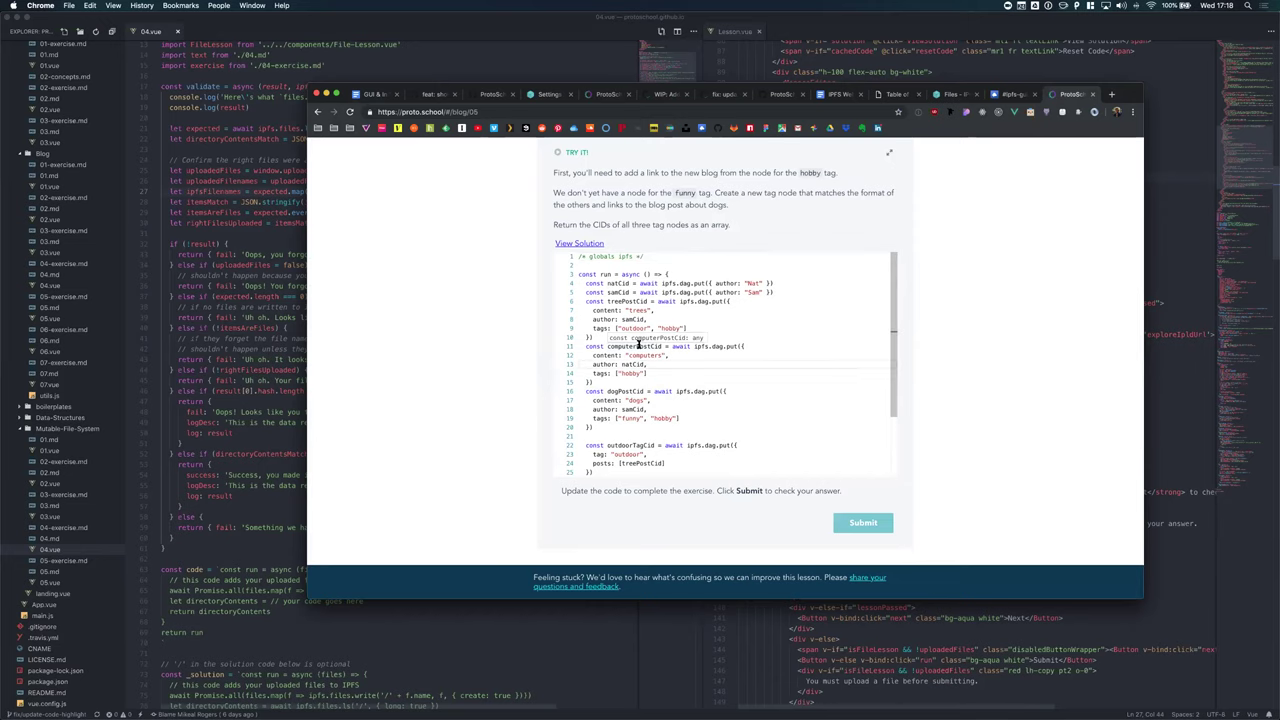
pyautogui.scroll(1, 640, 343)
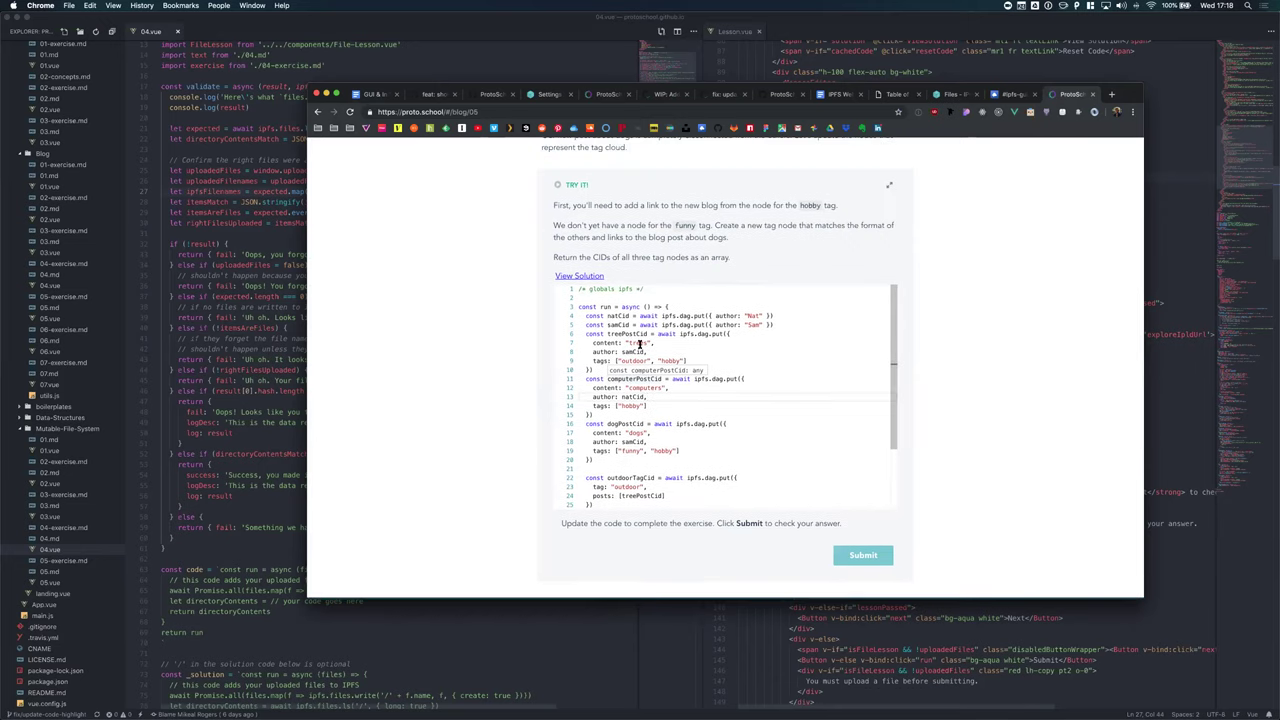
pyautogui.scroll(5, 645, 360)
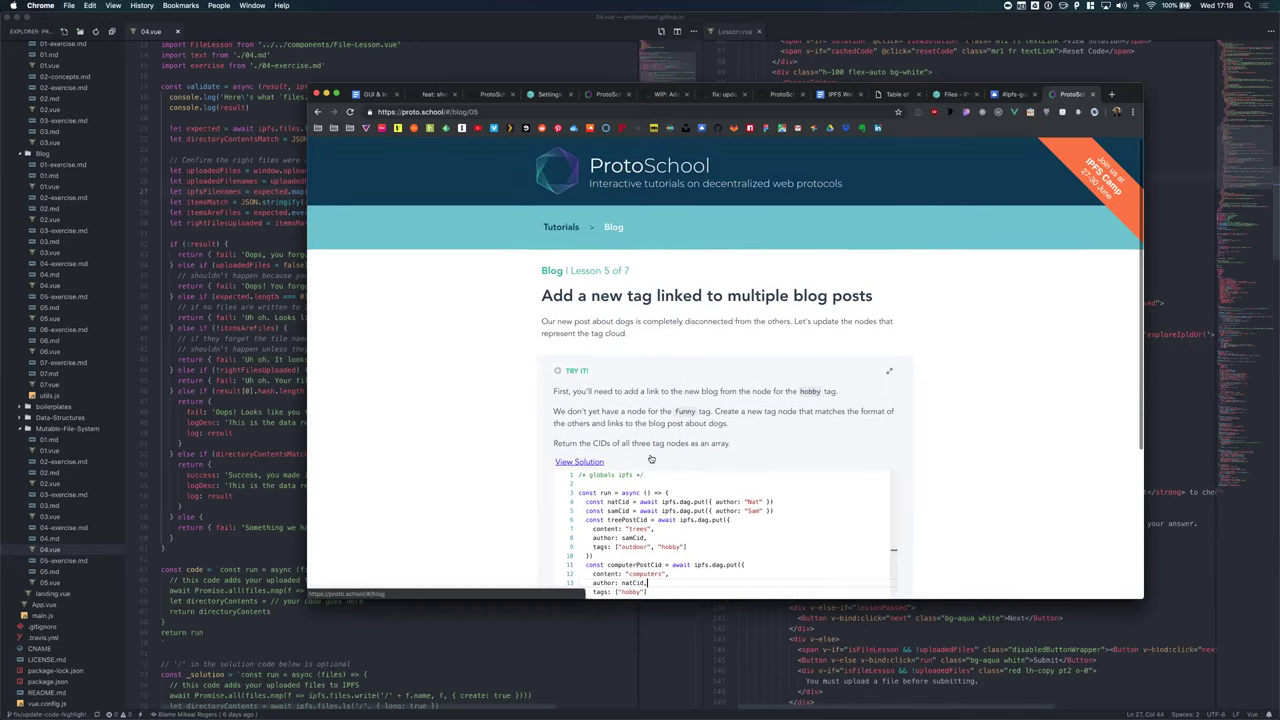
pyautogui.click(613, 227)
pyautogui.click(719, 473)
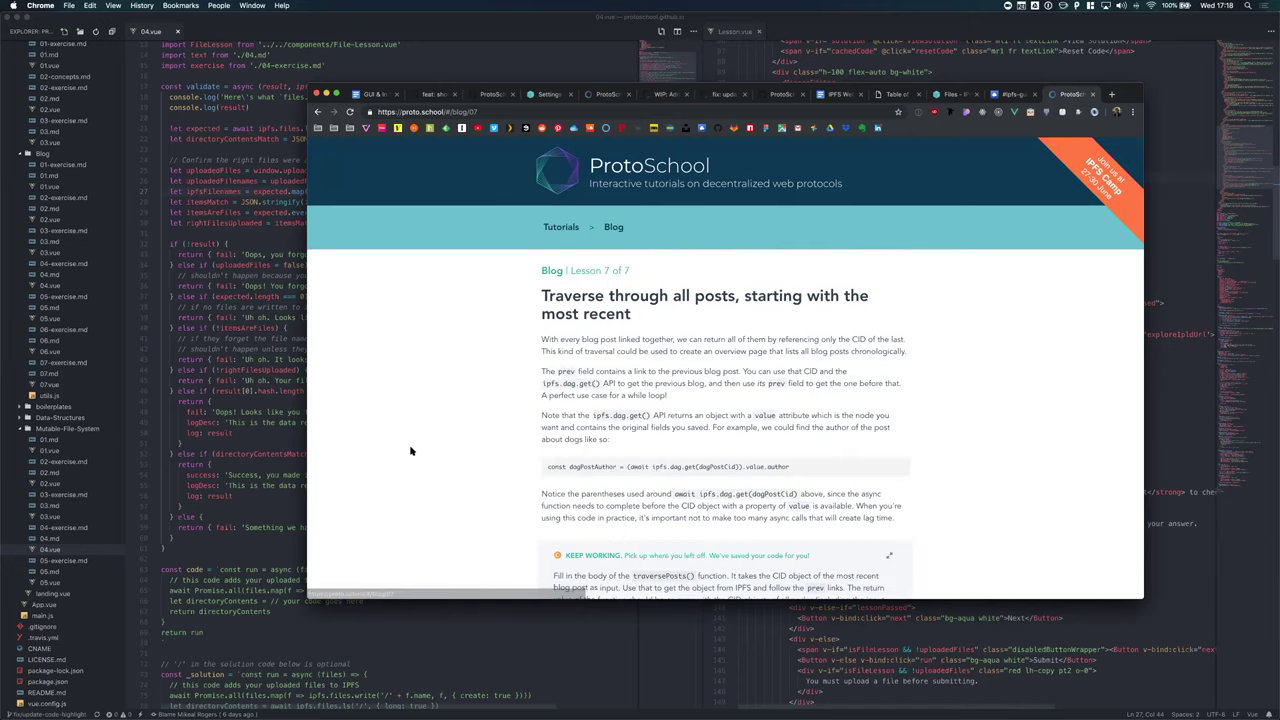
# Submit the traversePosts solution for Lesson 7 and reach the series-completed 'You did it!' message.
pyautogui.scroll(-8, 415, 450)
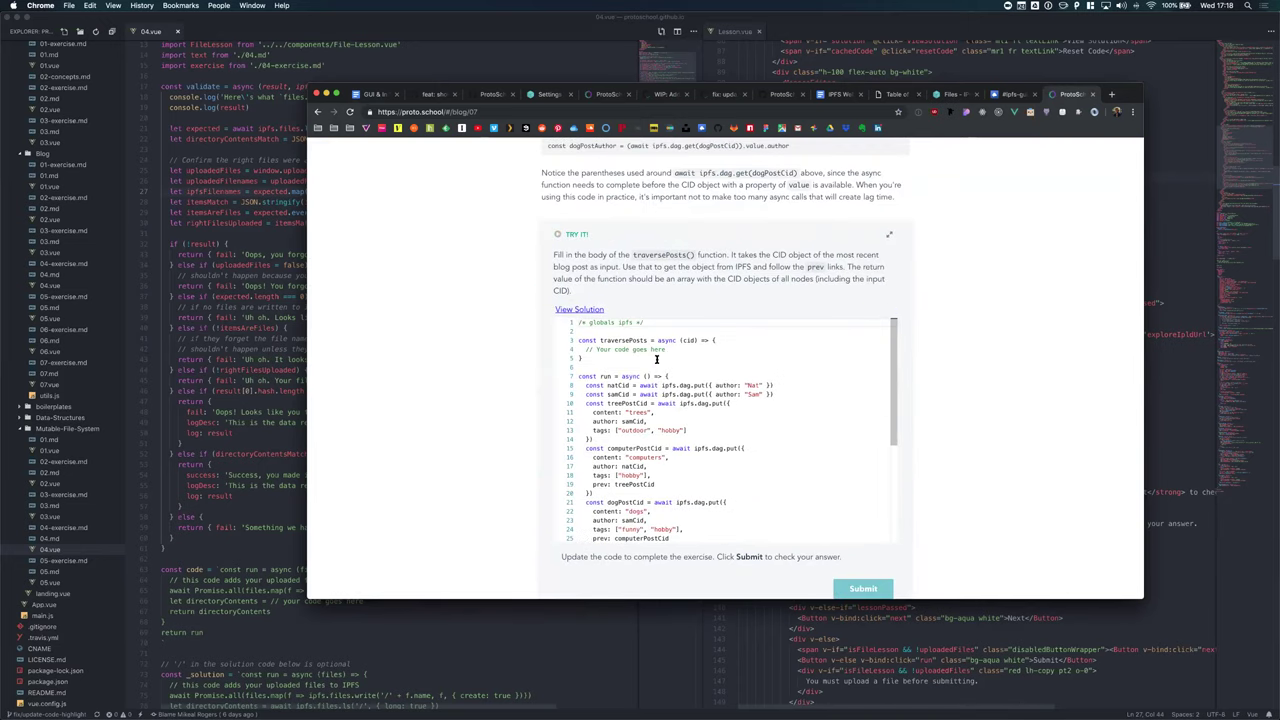
pyautogui.press('Return')
pyautogui.write('oh no!')
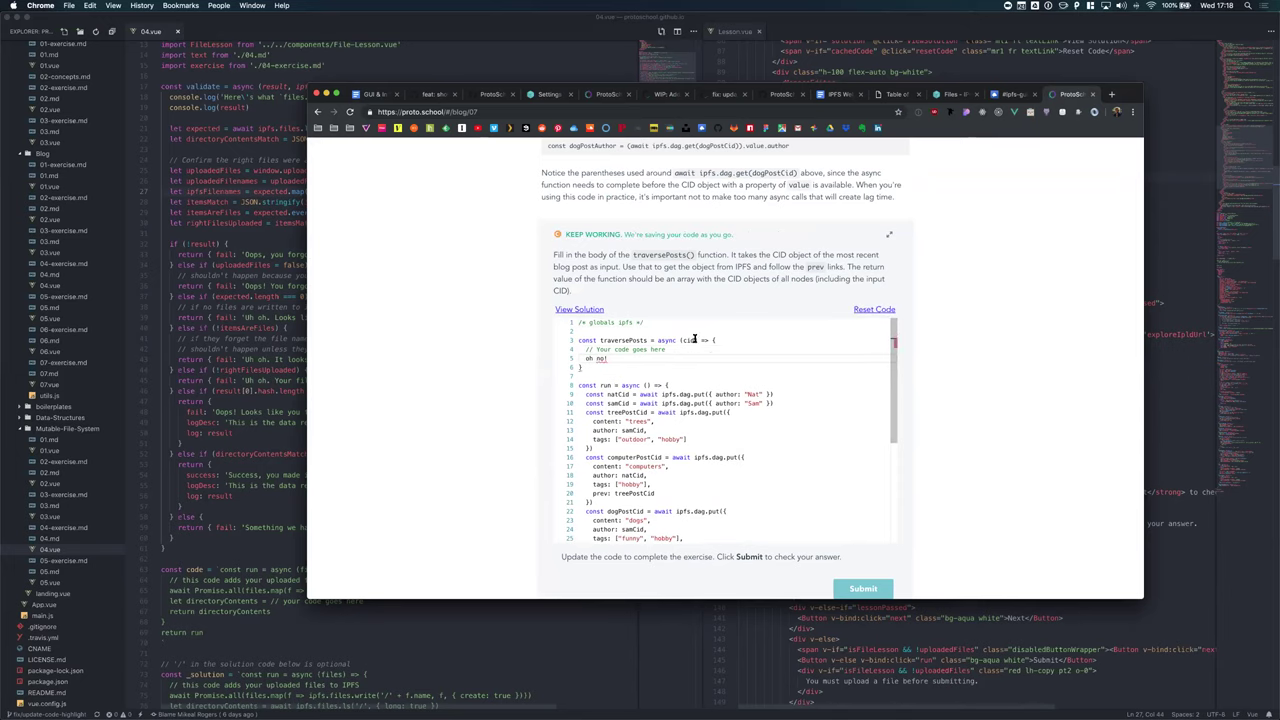
pyautogui.click(576, 310)
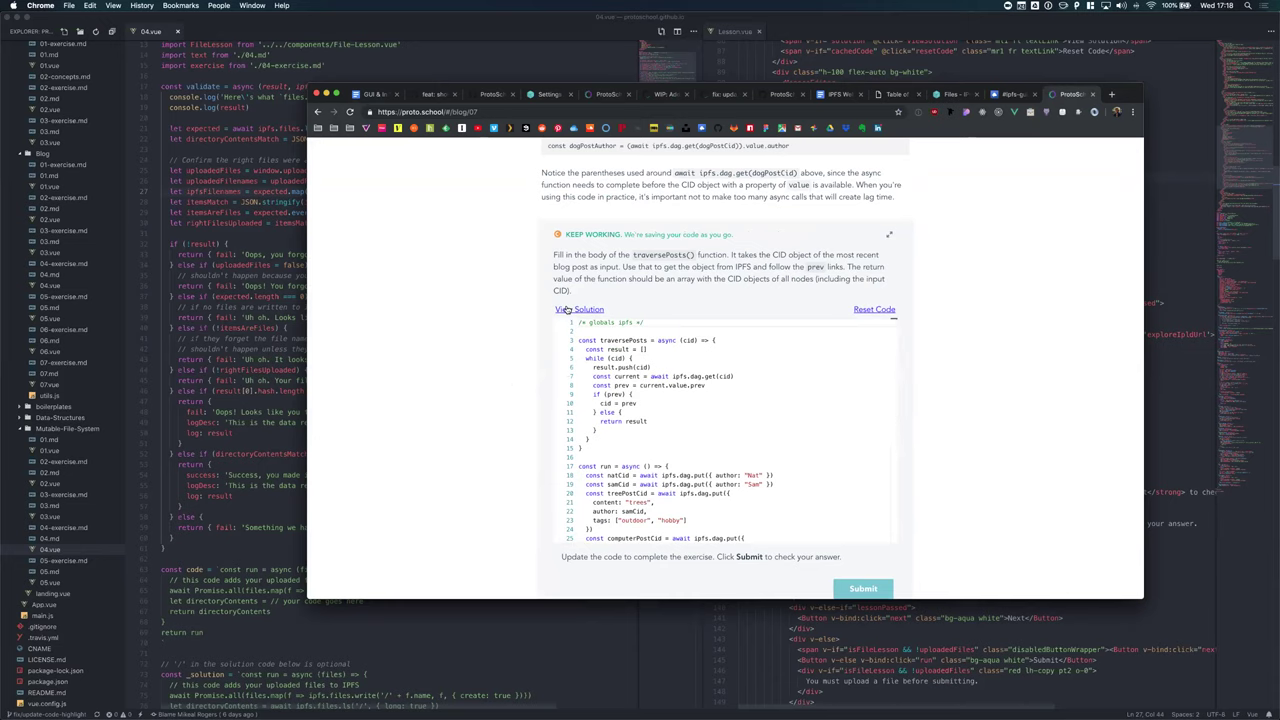
pyautogui.scroll(-5, 838, 449)
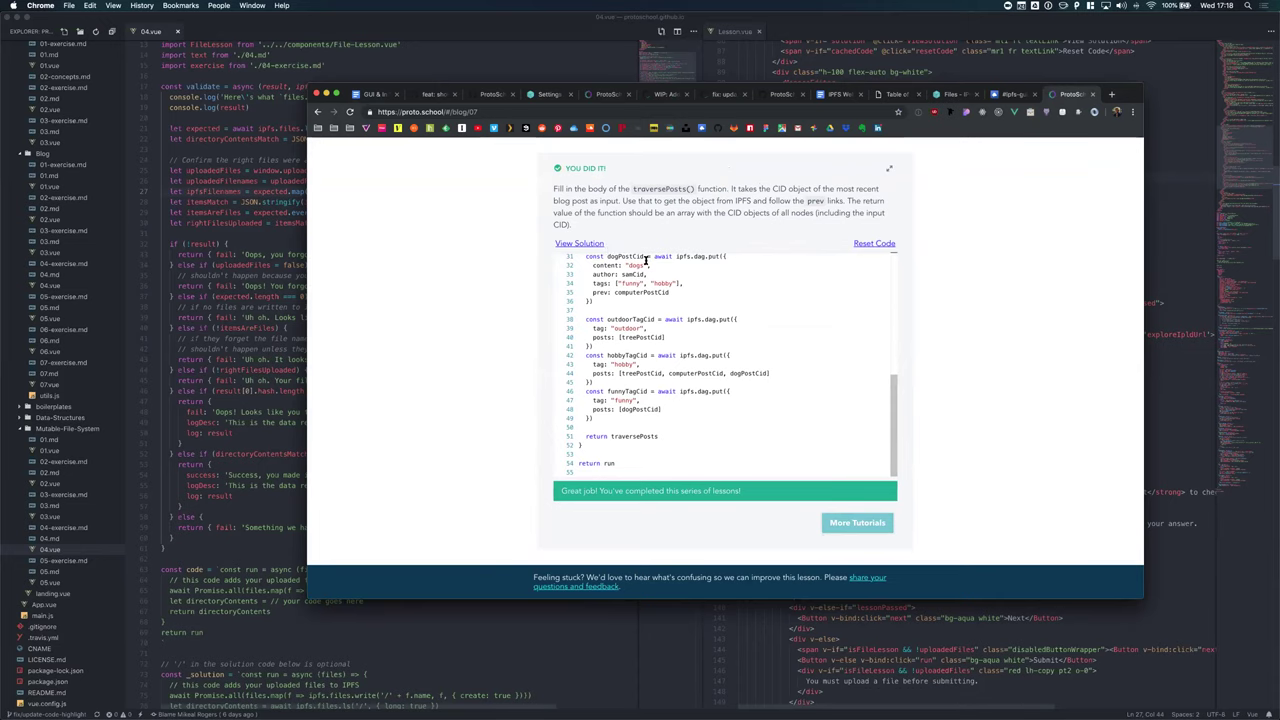
pyautogui.scroll(5, 645, 260)
pyautogui.scroll(6, 483, 314)
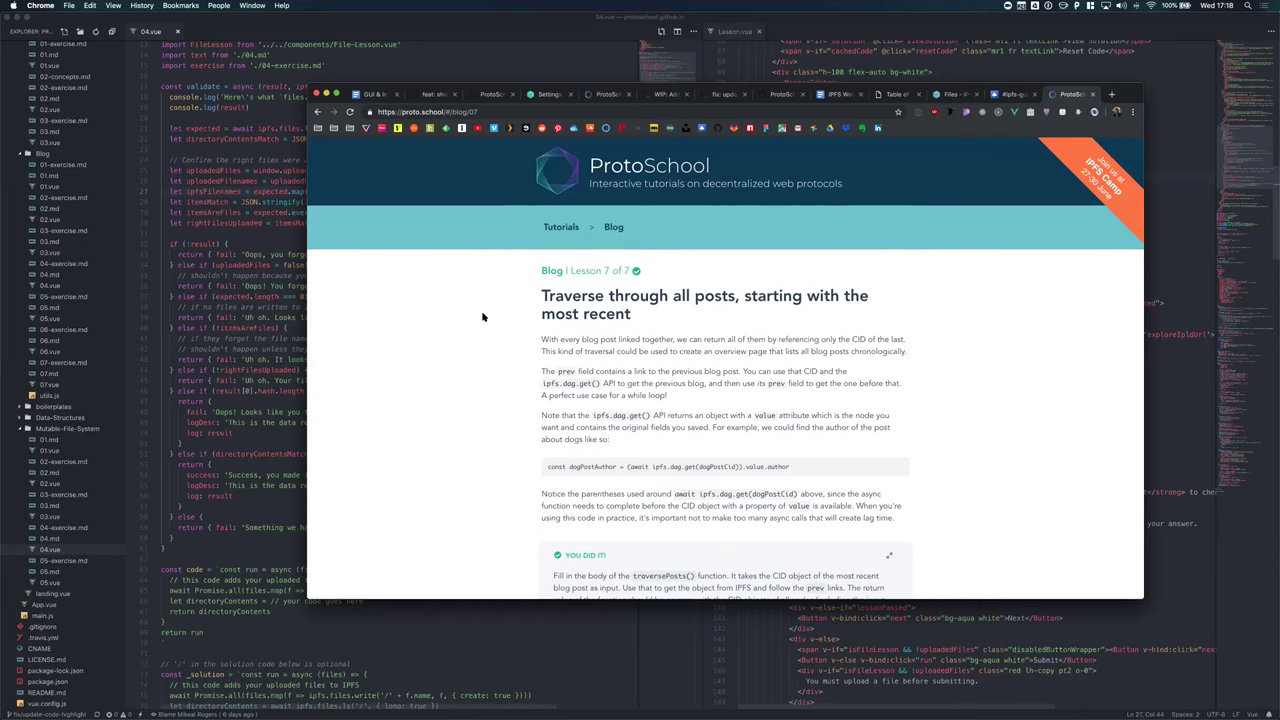
pyautogui.scroll(-6, 500, 349)
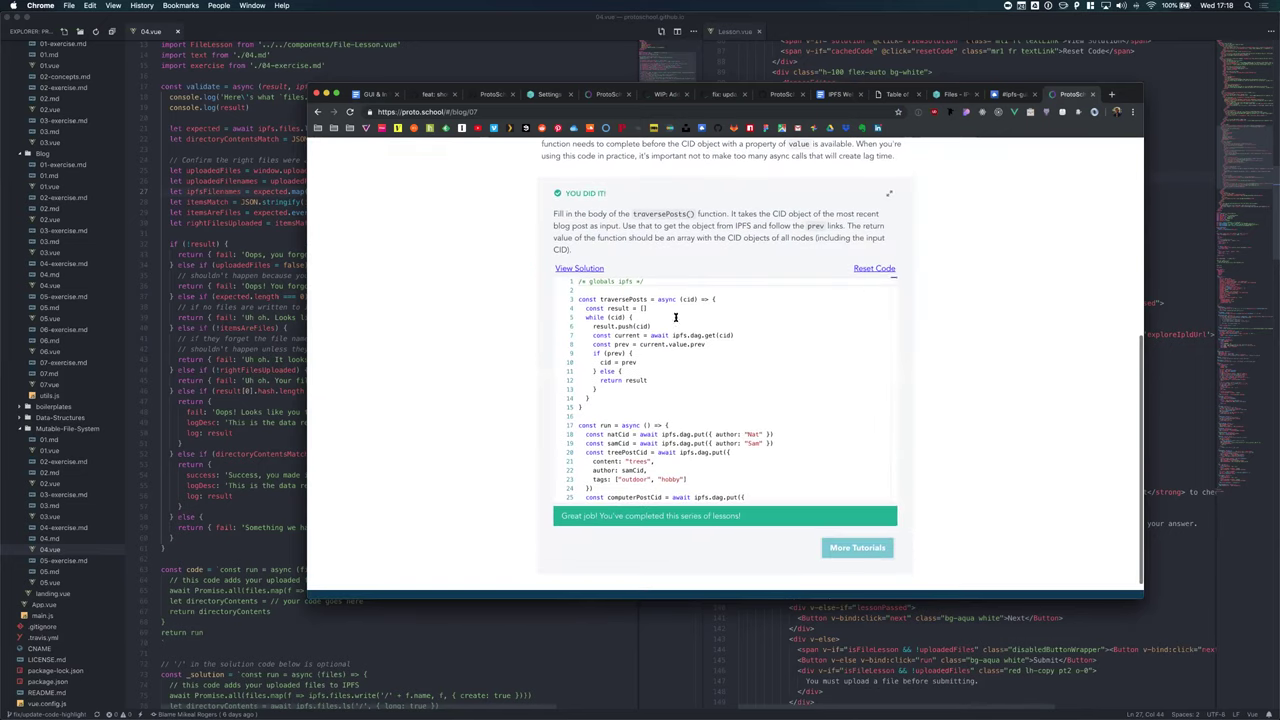